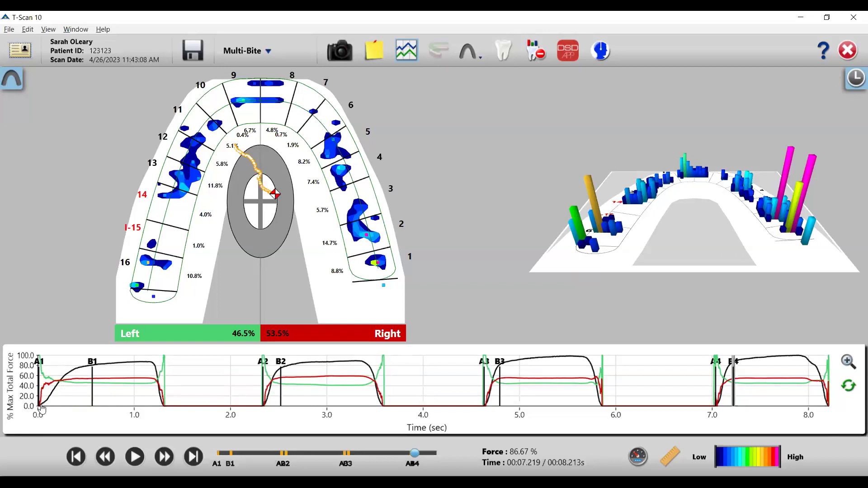
- Compare the left and right force balance shortly after B1, B2, B3 and B4 across the four bites
mouse_move(41, 410)
mouse_move(105, 379)
click(106, 386)
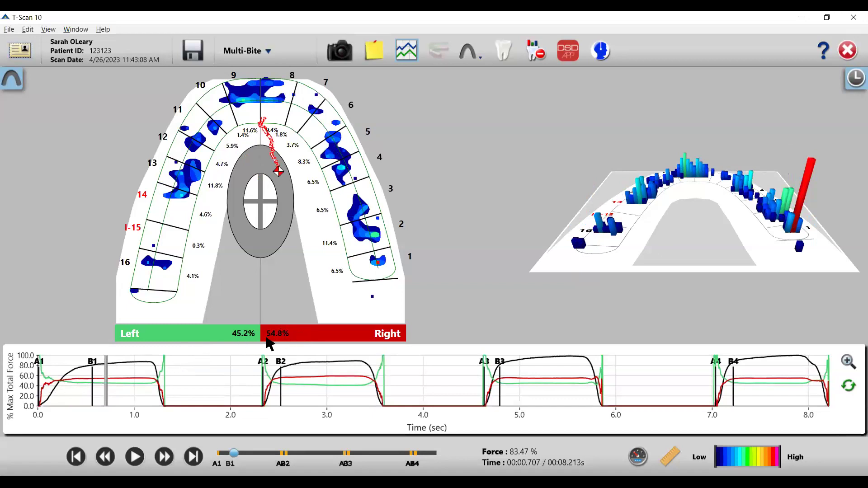
click(294, 383)
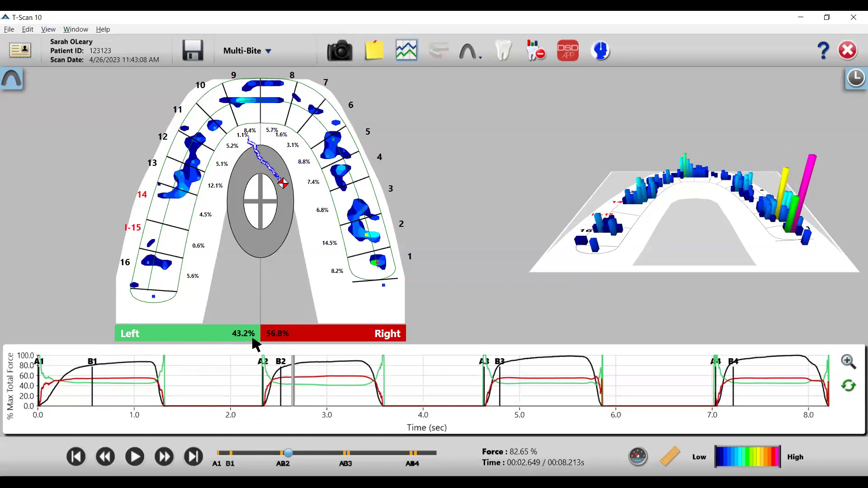
click(509, 380)
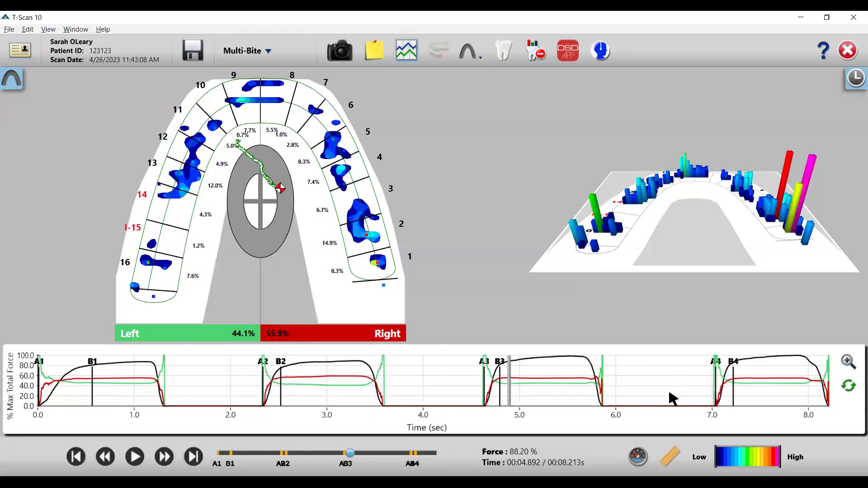
click(753, 380)
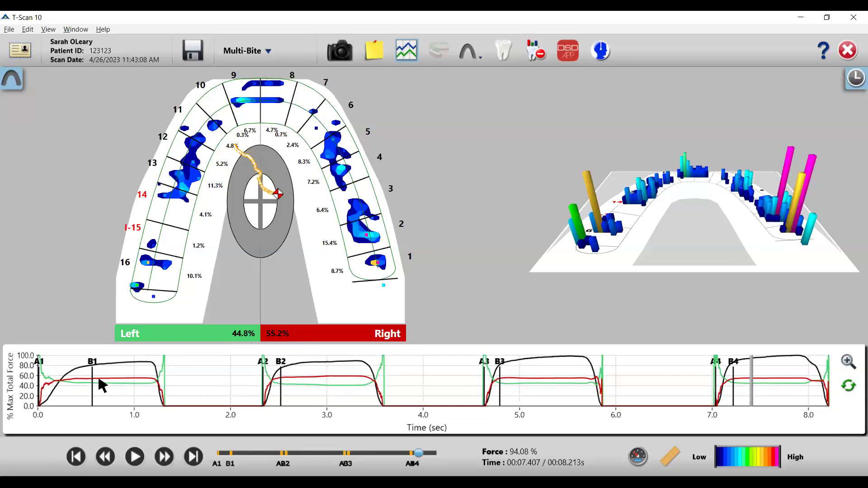
- Return playback to the start of the first bite at A1 and step through its early tooth contacts frame by frame
mouse_move(102, 386)
click(57, 371)
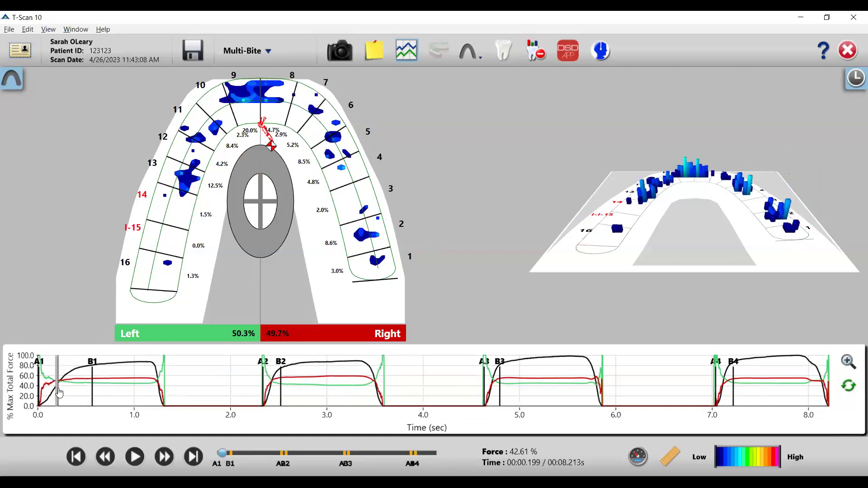
key(Left)
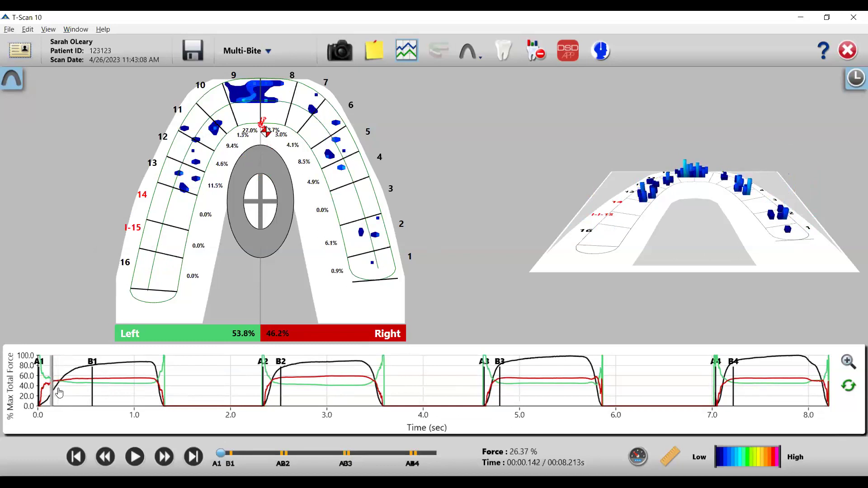
key(Left)
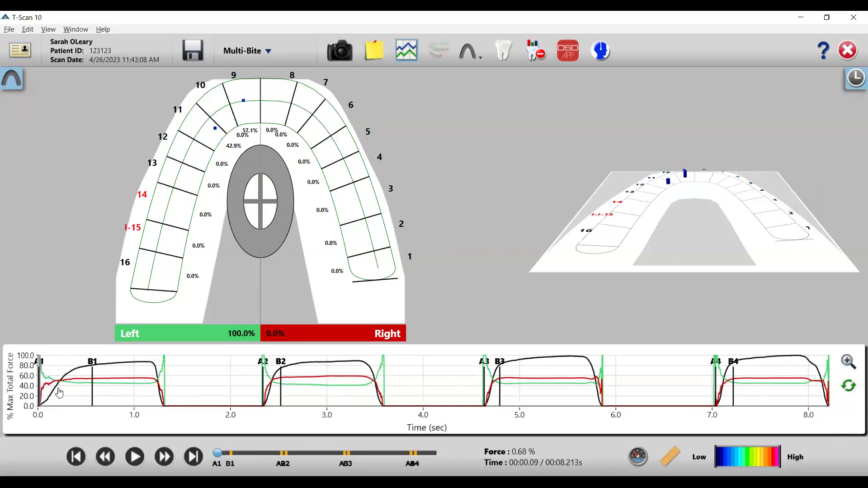
key(Right)
key(Right)
key(Right)
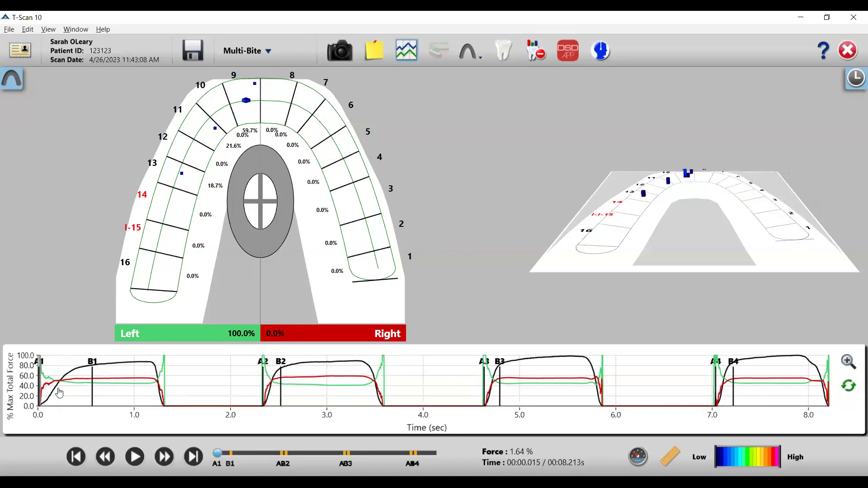
key(Right)
key(Right)
key(Right)
key(Right)
key(Right)
key(Right)
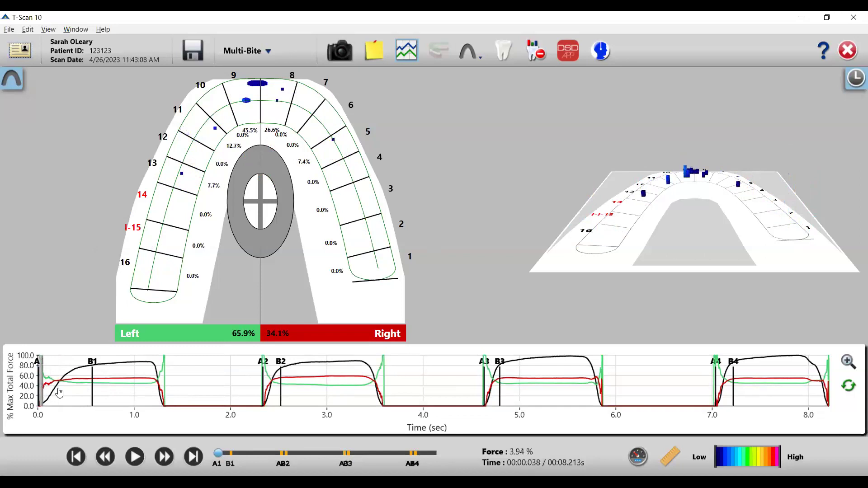
key(Right)
key(Right)
key(Right)
key(Right)
key(Right)
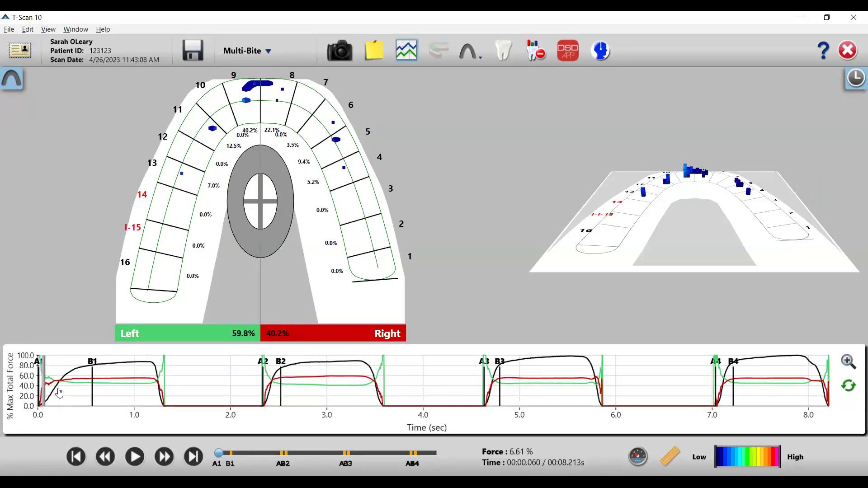
key(Right)
key(Right)
key(Right)
key(Right)
key(Right)
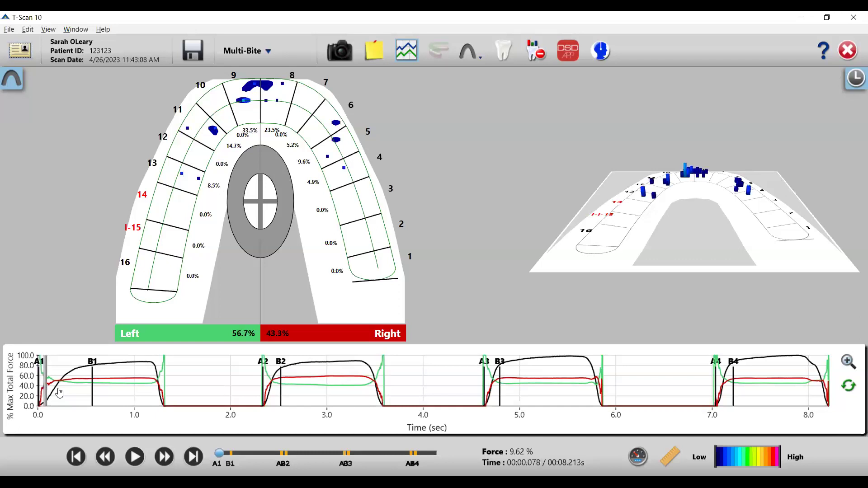
key(Right)
key(Left)
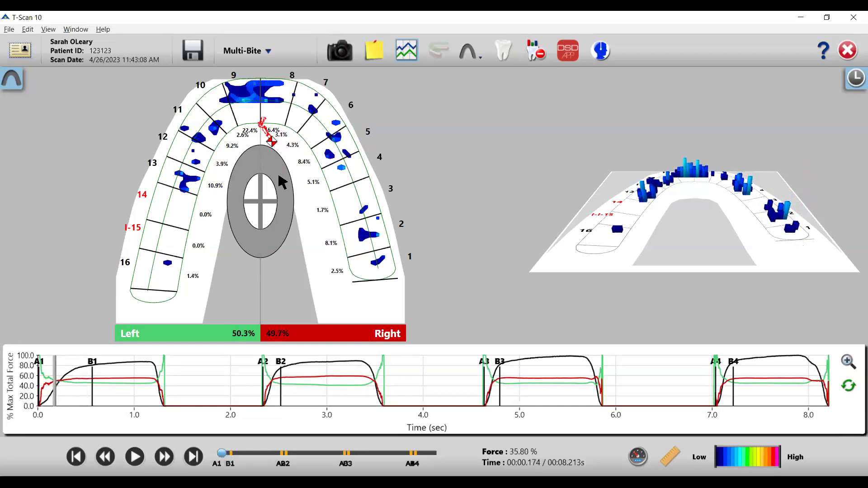
- Advance the first bite to B1 and continue to B2 to examine the center of force path in both bites
key(Right)
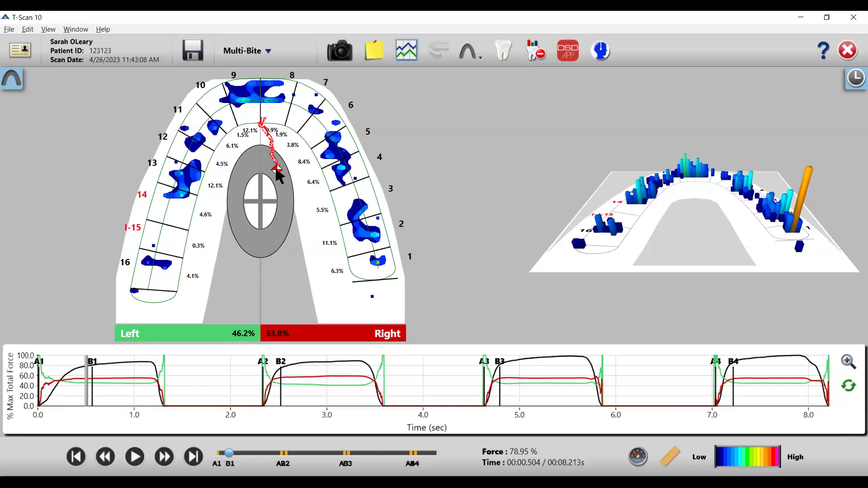
key(Right)
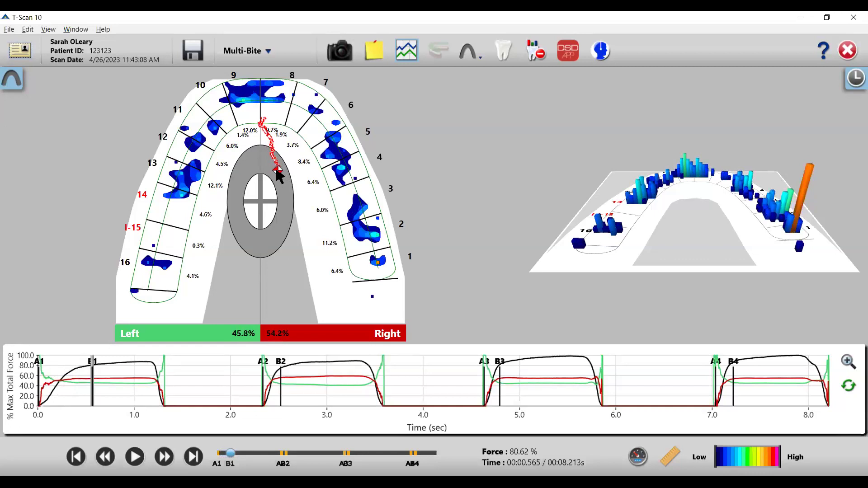
key(ctrl+Right)
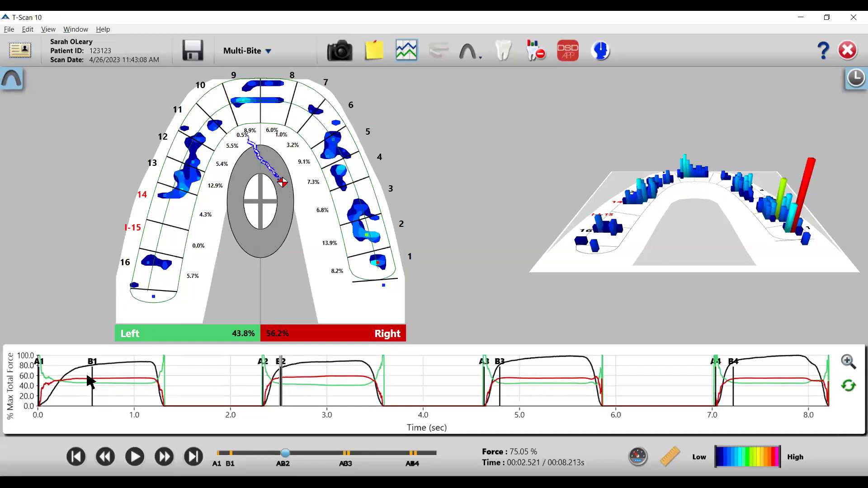
- Compare the center of force trajectories of all four bites by viewing frames around B1, B2, B3 and B4
click(88, 380)
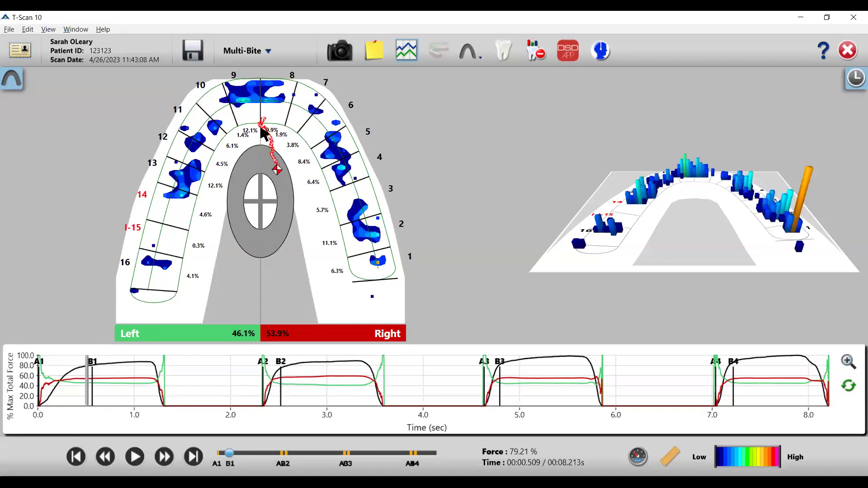
click(294, 373)
click(299, 374)
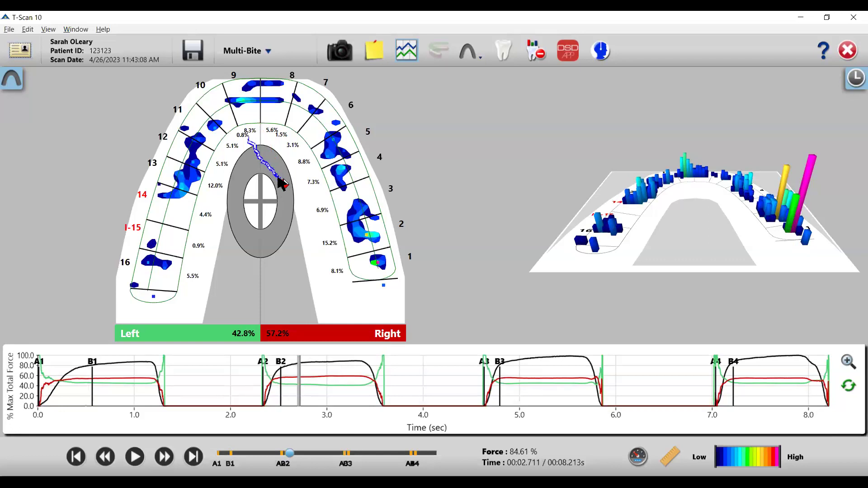
key(Page_Down)
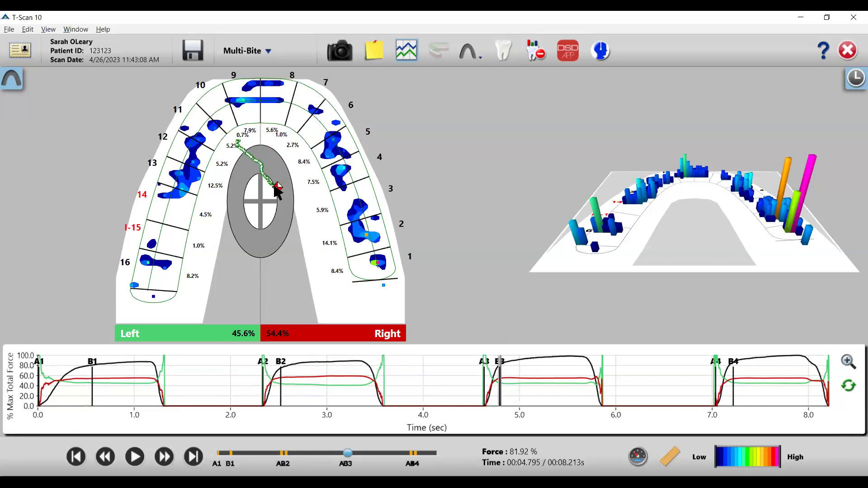
click(738, 370)
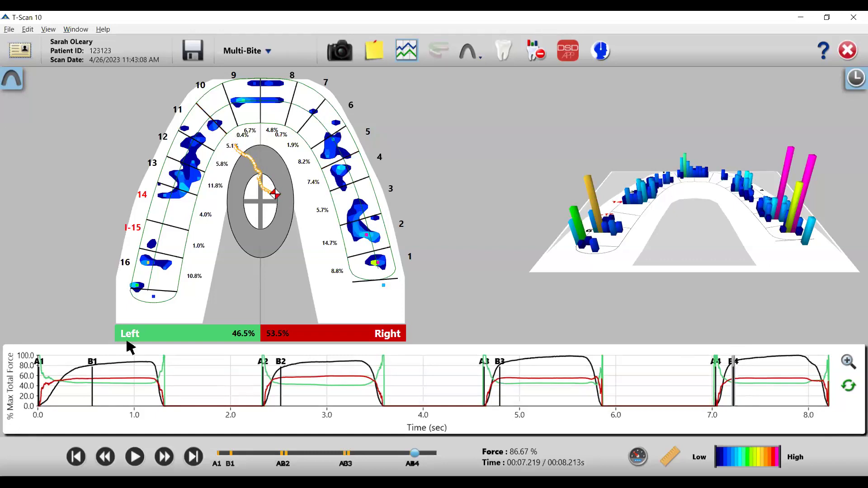
- Inspect the tooth force distribution at B1, B2, B3 and B4, ending on the fourth bite
click(87, 382)
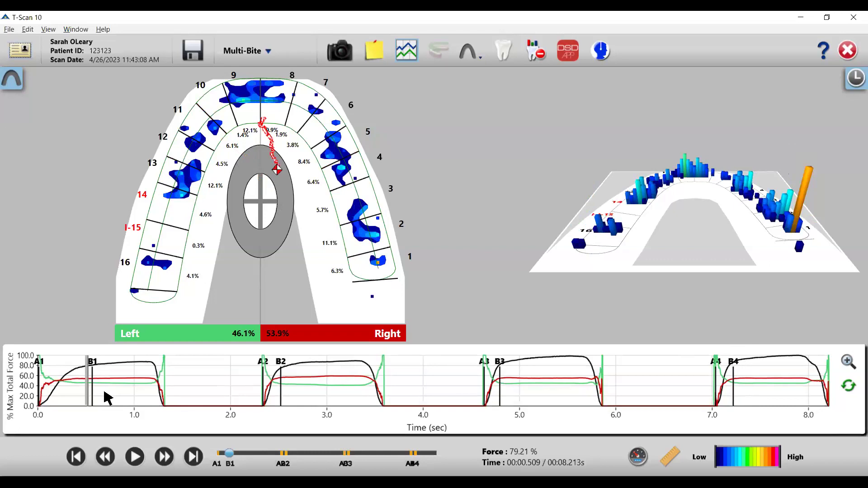
key(Right)
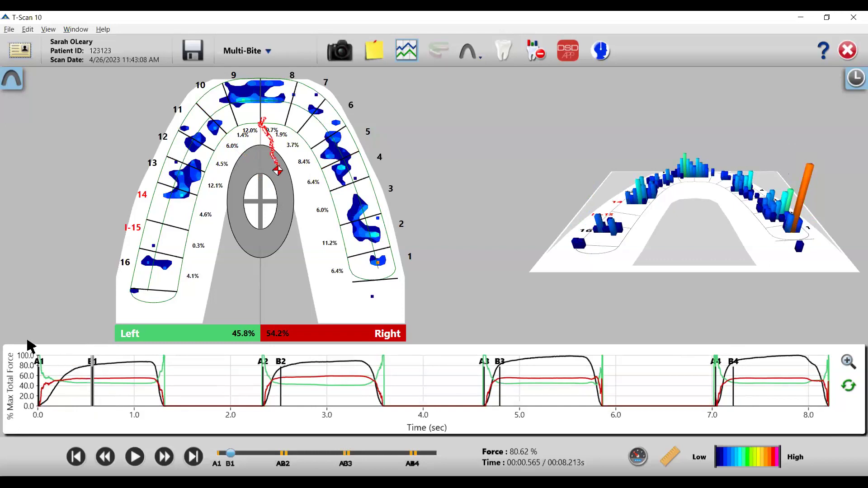
click(281, 371)
click(283, 372)
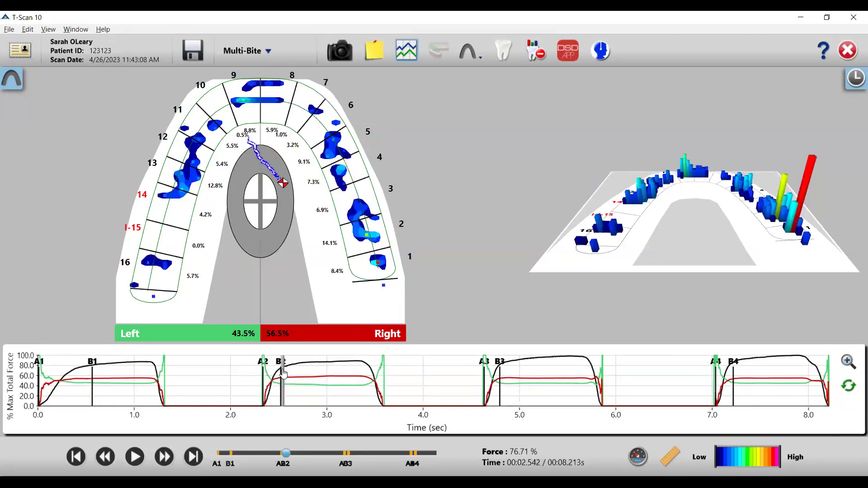
click(501, 371)
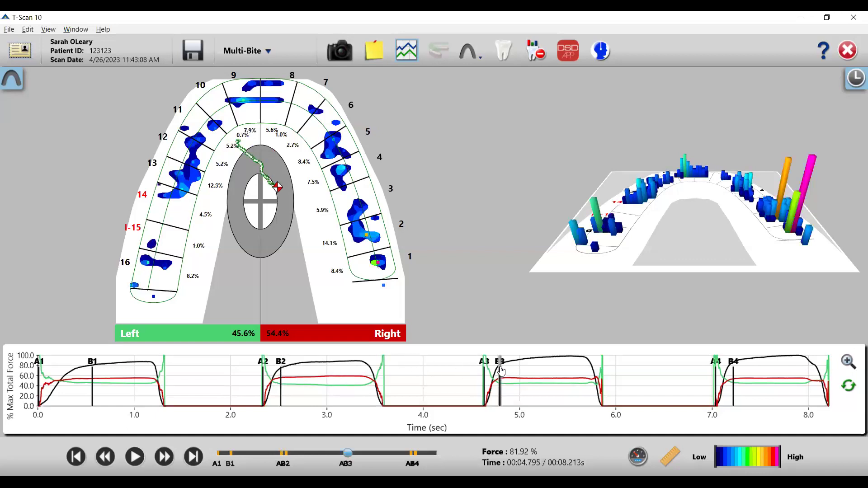
click(740, 373)
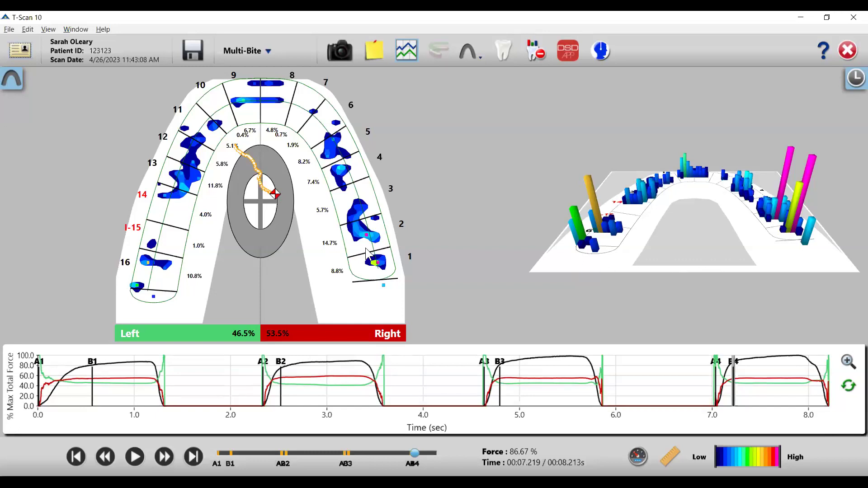
- Reset the rotated 3D force view to its default orientation
right_click(726, 180)
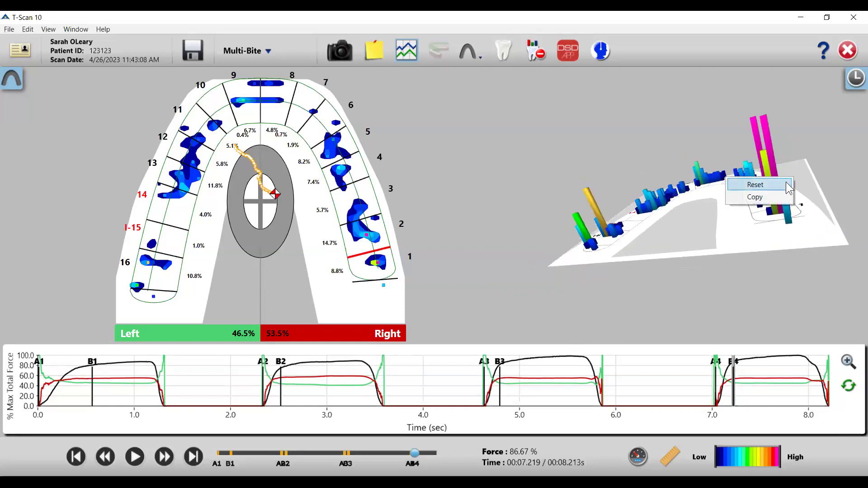
click(756, 184)
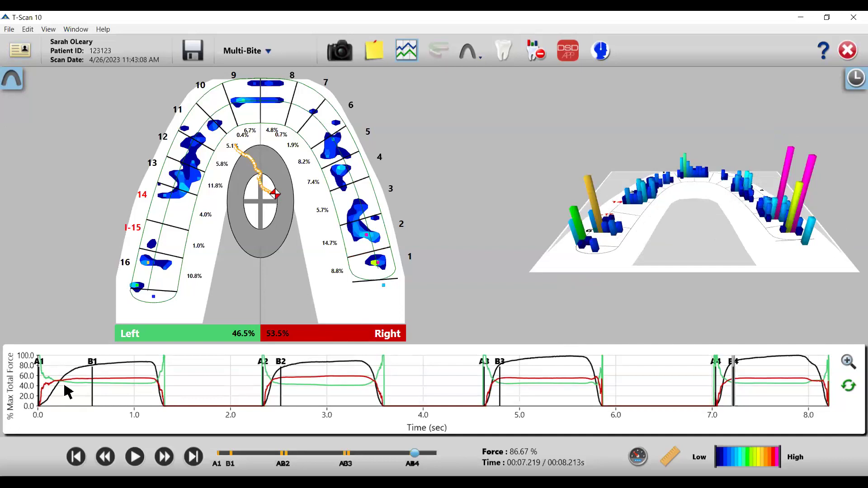
- Go back to the first contact at A1 and step forward through the first bite to examine how its contacts and force build up
key(Home)
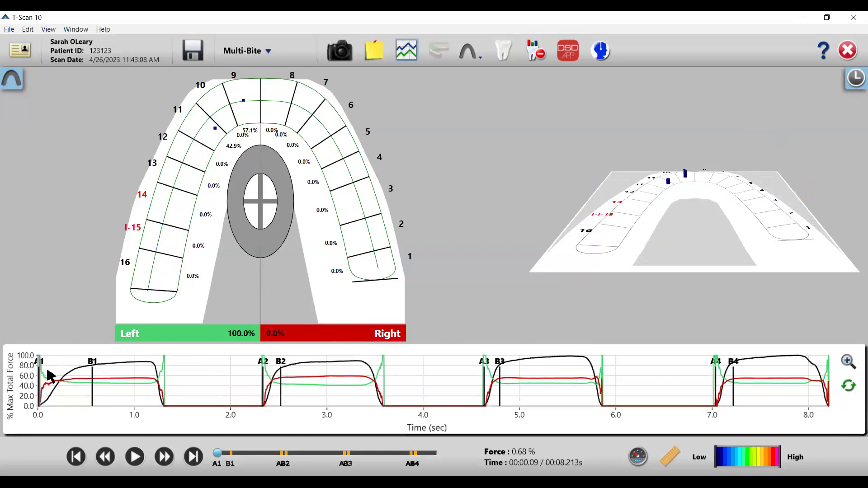
key(Right)
key(Right)
key(Right)
key(Right)
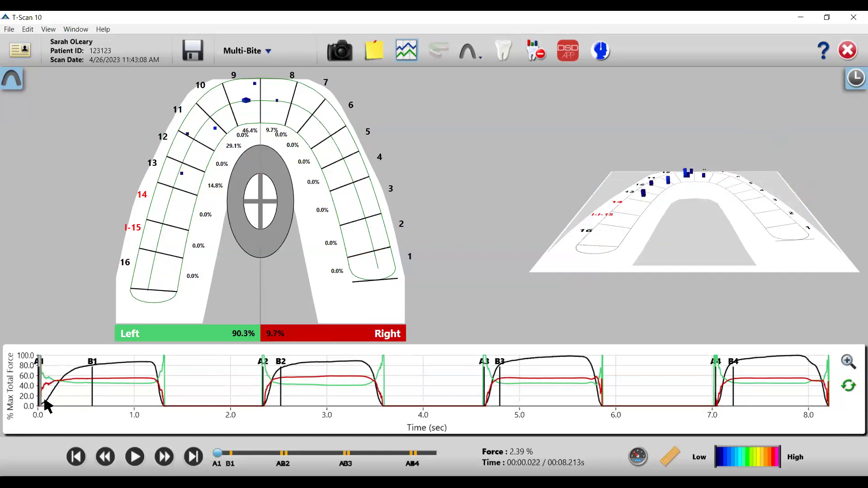
key(Right)
key(Right)
key(Right)
key(Right)
key(Right)
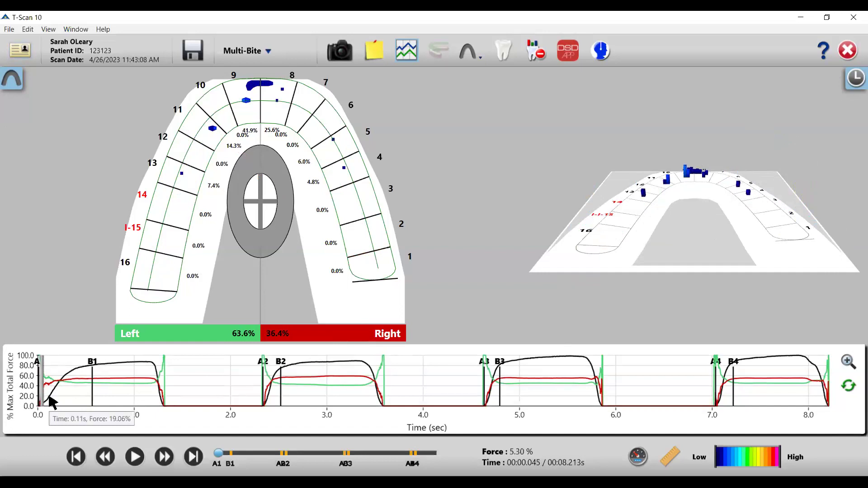
key(Right)
key(Right)
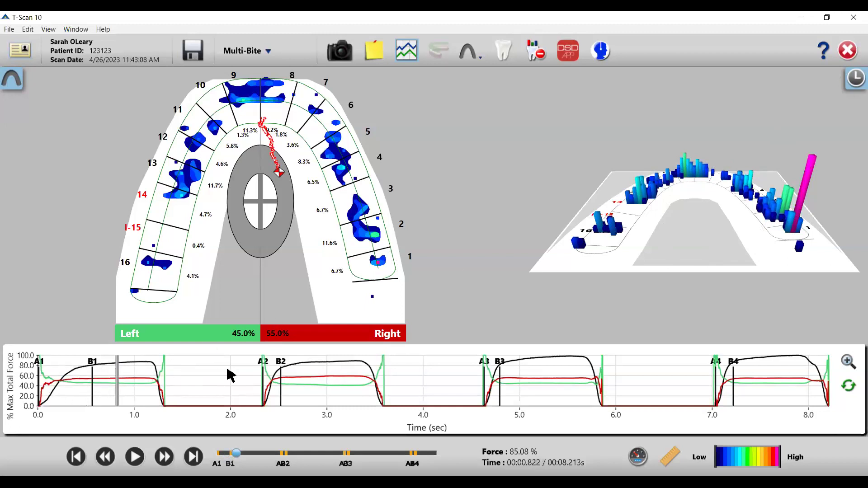
- Move to the start of the second bite at A2 and step forward to B2 to examine its force build-up
key(ctrl+Right)
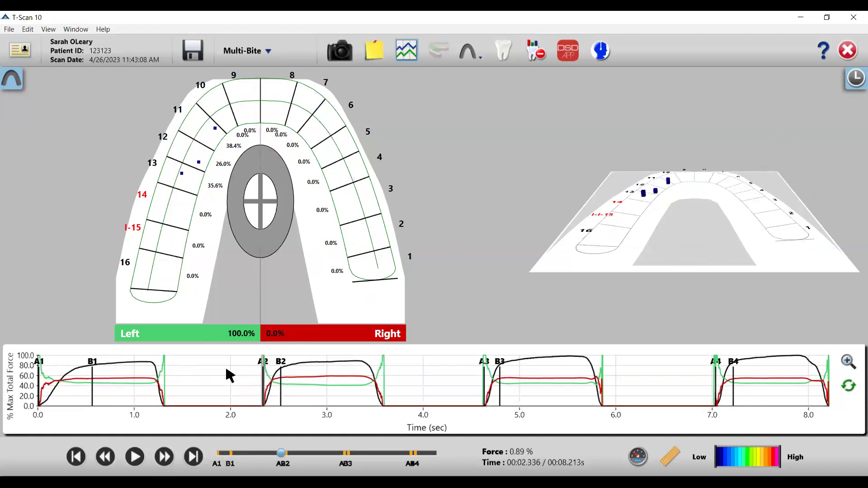
key(Right)
key(Right)
key(Right)
key(Right)
key(Right)
key(Right)
key(Right)
key(Right)
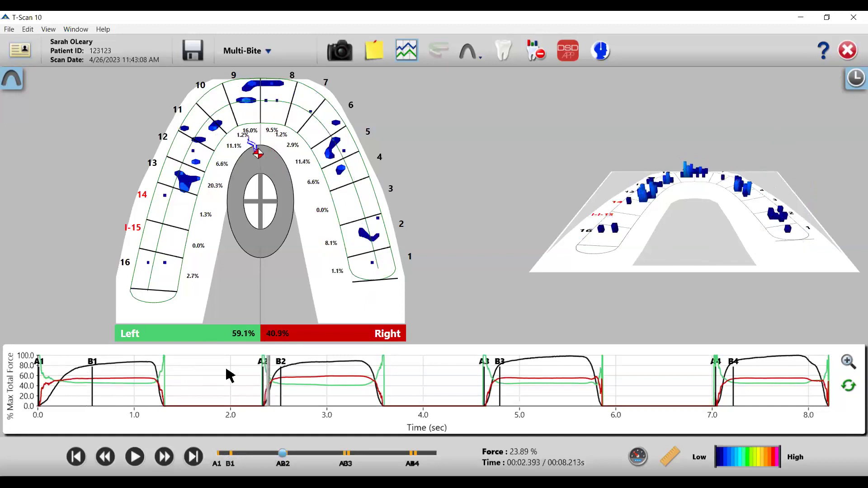
key(Right)
key(Right)
key(Right)
key(Right)
key(Right)
key(Right)
key(Right)
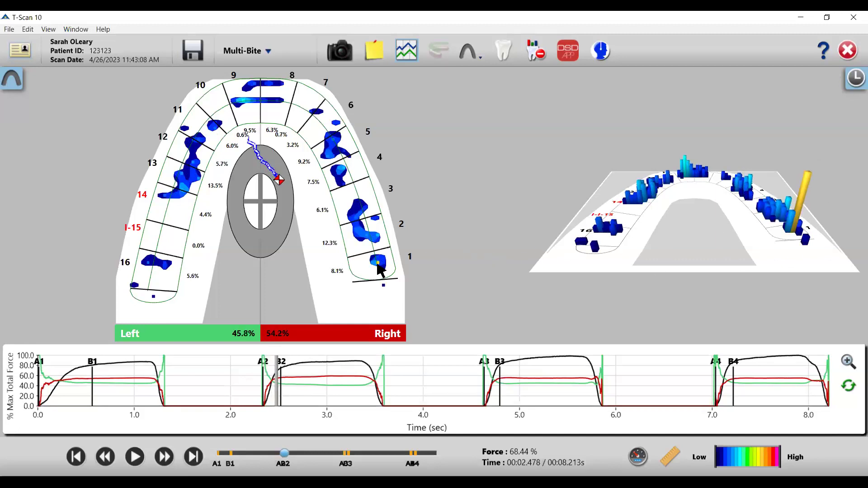
key(Right)
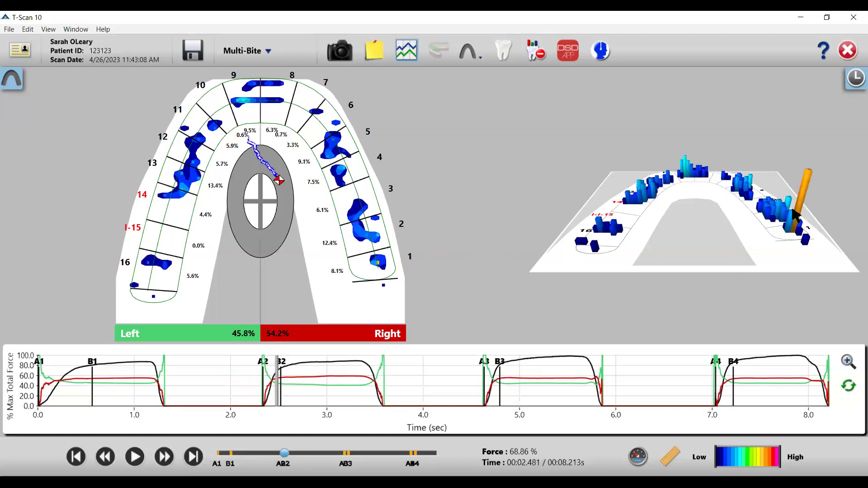
key(Right)
key(Right)
key(Right)
key(Right)
key(Right)
key(Right)
key(Right)
key(Right)
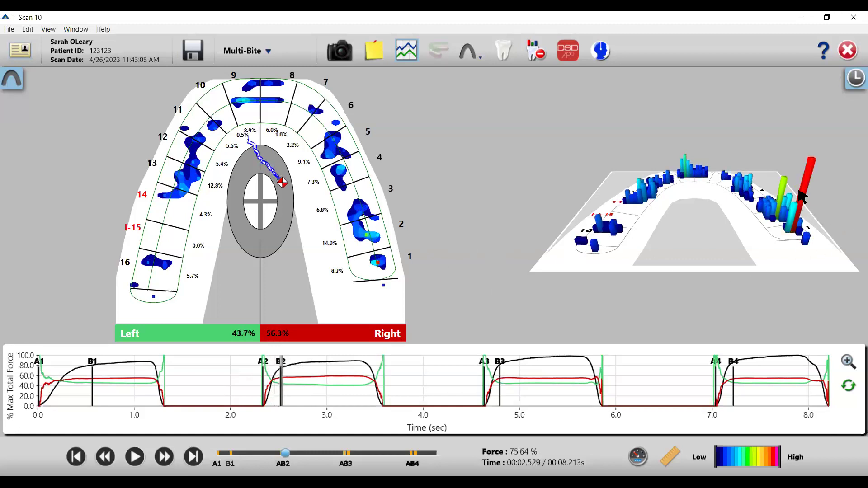
- Step forward from B2 to about 2.7 s in the second bite to examine how its contacts and right-side force build up
key(Right)
key(Right)
key(Right)
key(Right)
key(Right)
key(Right)
key(Right)
key(Right)
key(Right)
key(Right)
key(Right)
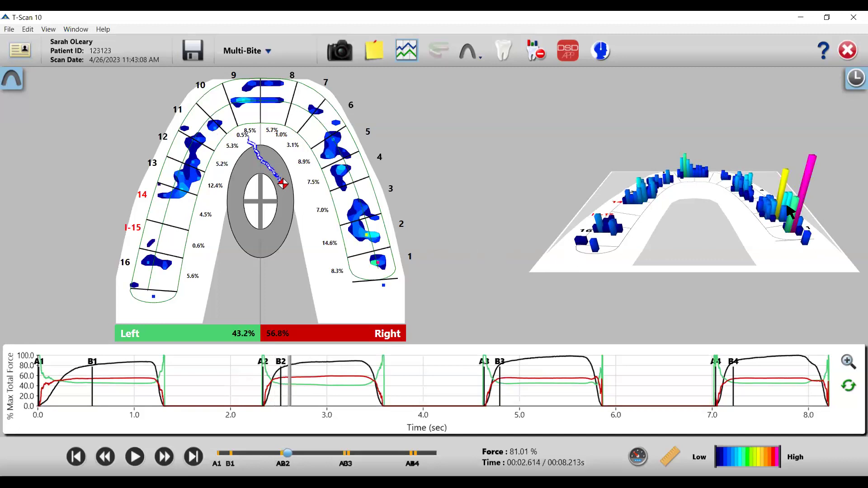
key(Right)
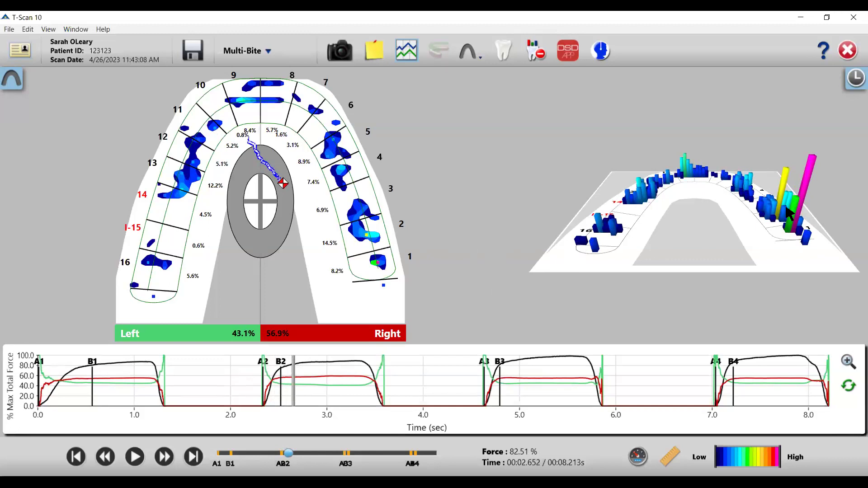
key(Right)
key(Right)
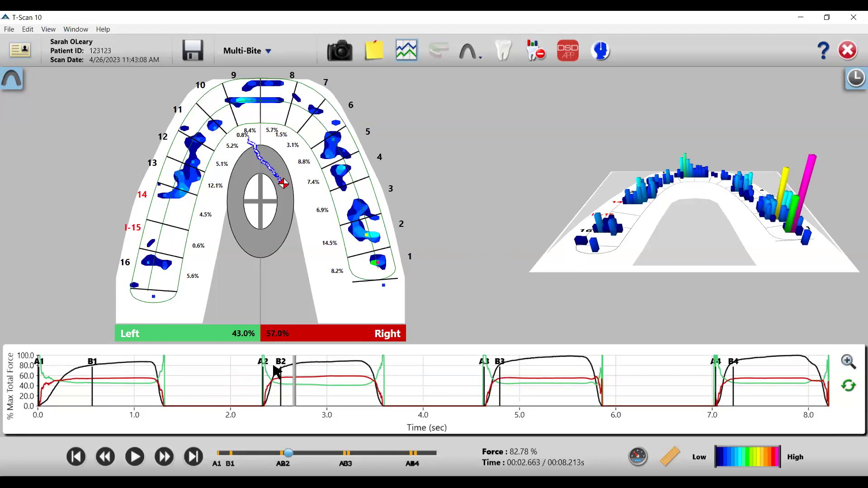
key(Right)
key(Right)
key(Right)
key(Right)
key(Right)
key(Right)
key(Right)
key(Right)
key(Right)
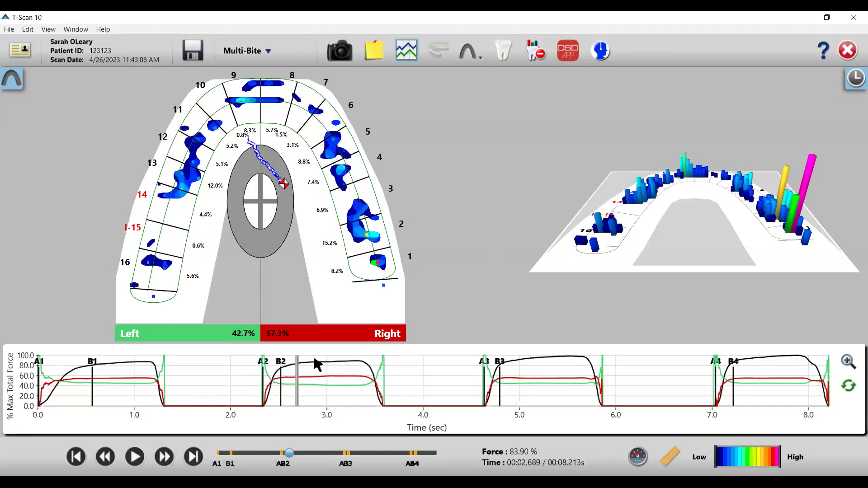
key(Right)
key(Right)
key(Right)
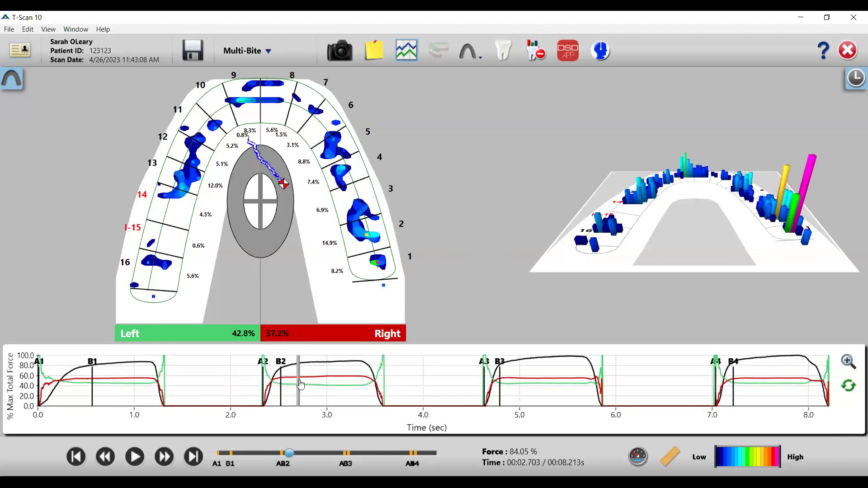
- Alternate between the fourth-bite plateau near 7.5 s and the third-bite plateau near 5.0 s to compare left-right force balance
key(Page_Down)
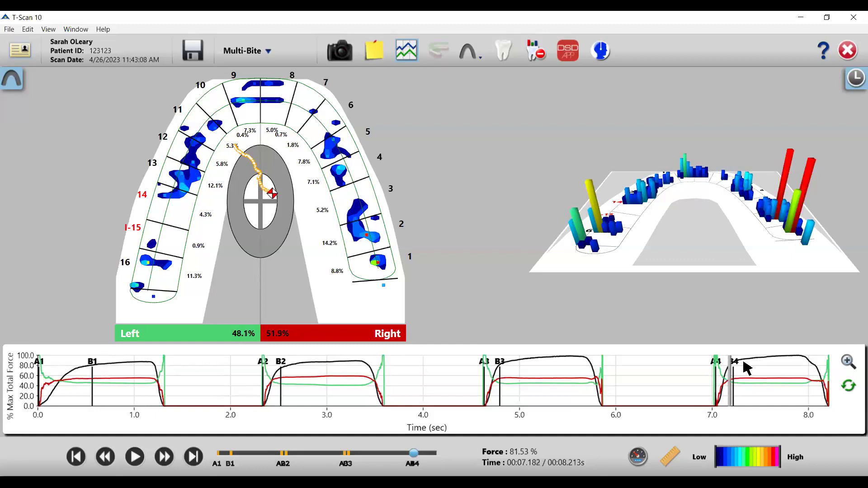
click(761, 372)
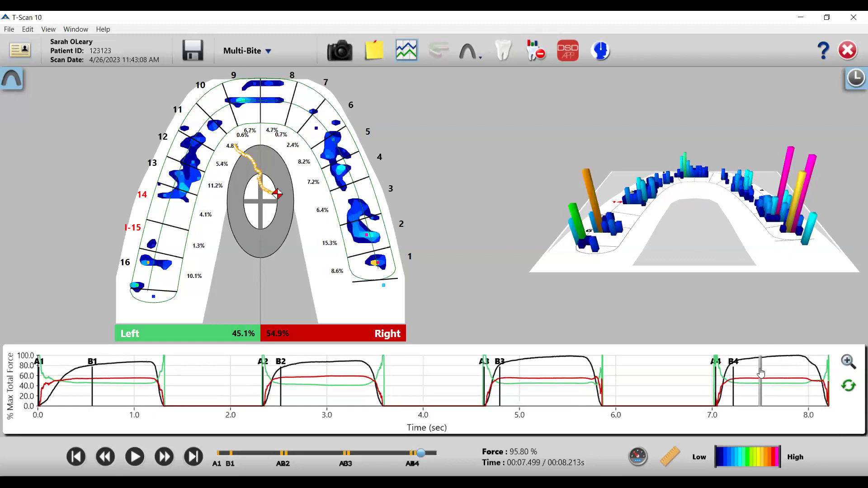
click(526, 379)
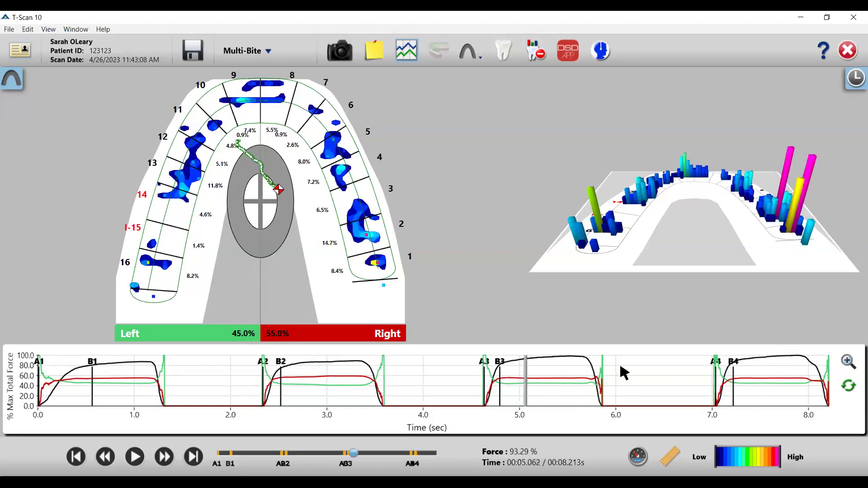
click(754, 372)
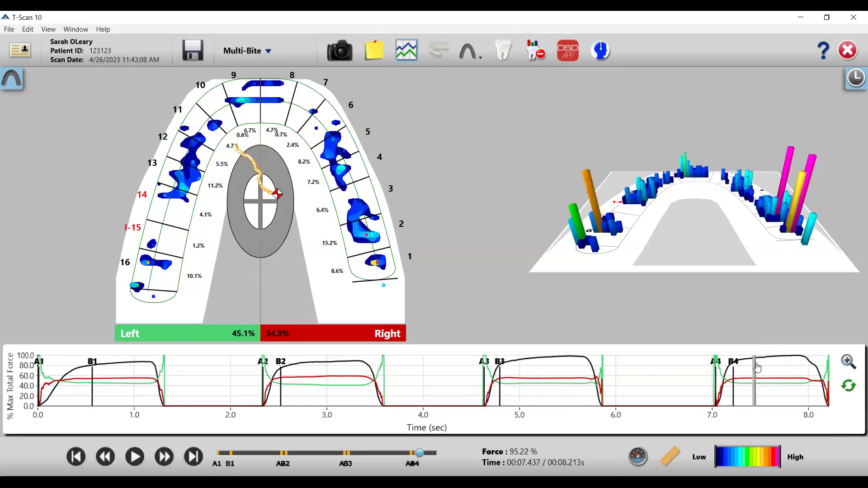
click(516, 377)
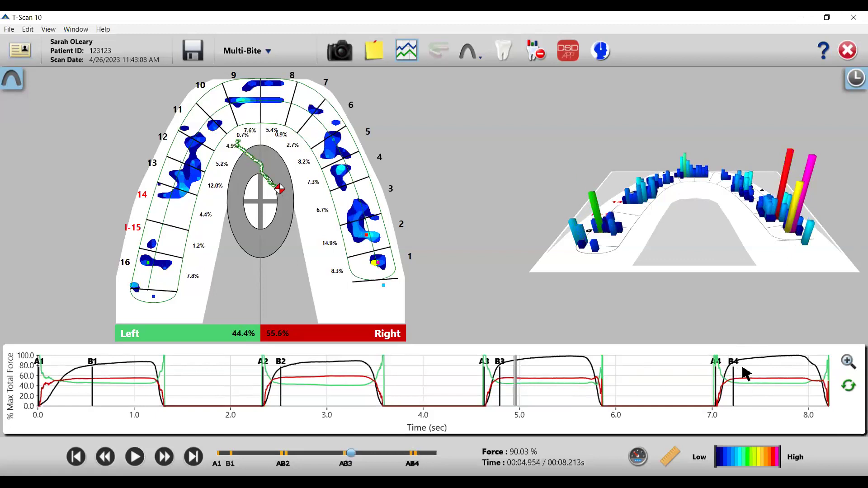
click(758, 369)
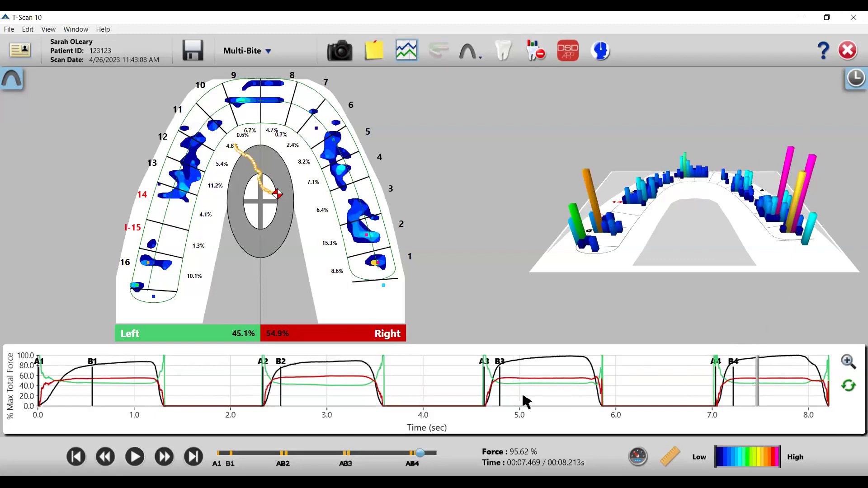
click(523, 377)
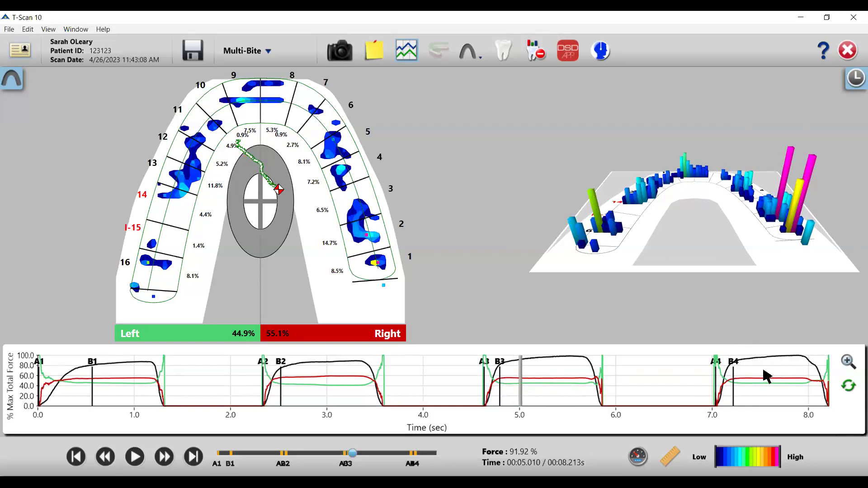
- Compare the posterior force columns around tooth 16 between the fourth-bite plateau and the third-bite plateau, ending on the third bite near 5.06 s
click(750, 370)
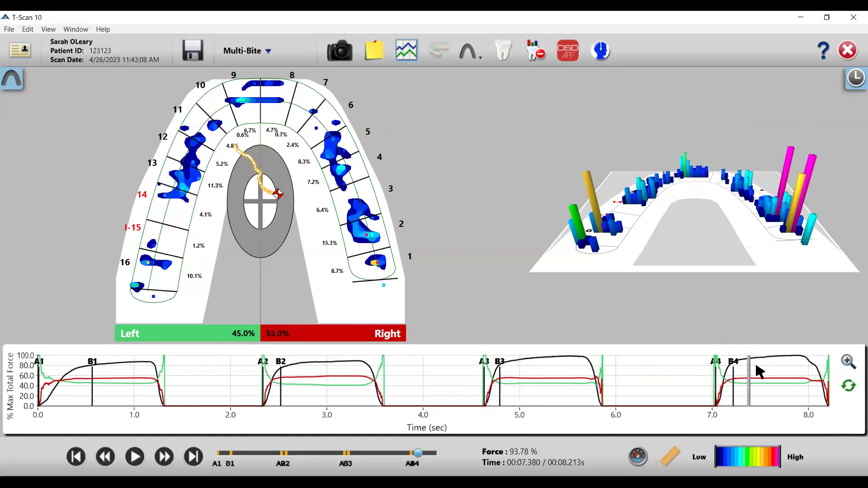
click(757, 368)
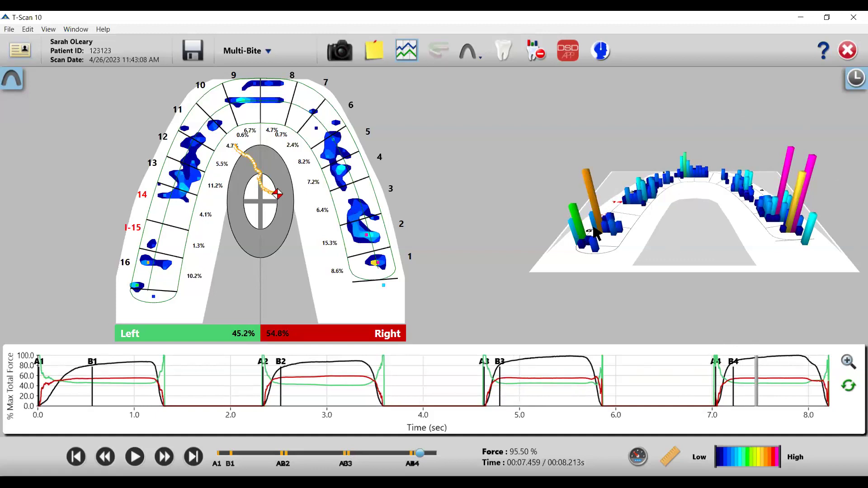
click(510, 381)
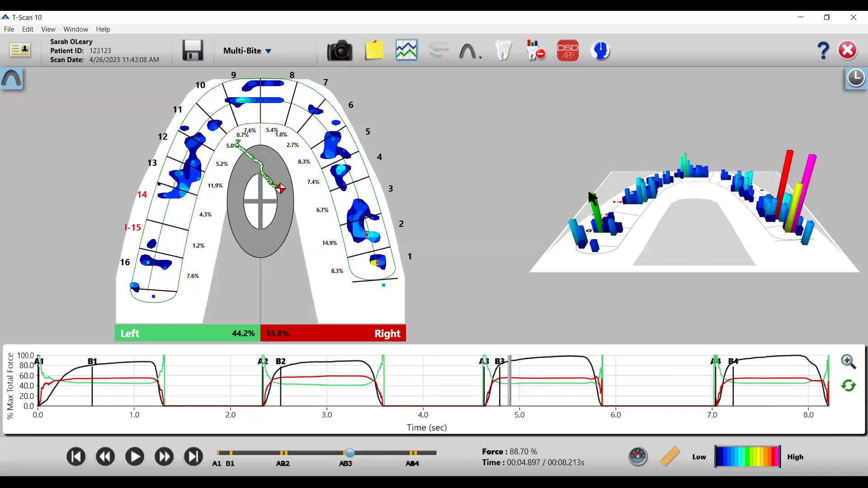
click(749, 376)
click(759, 377)
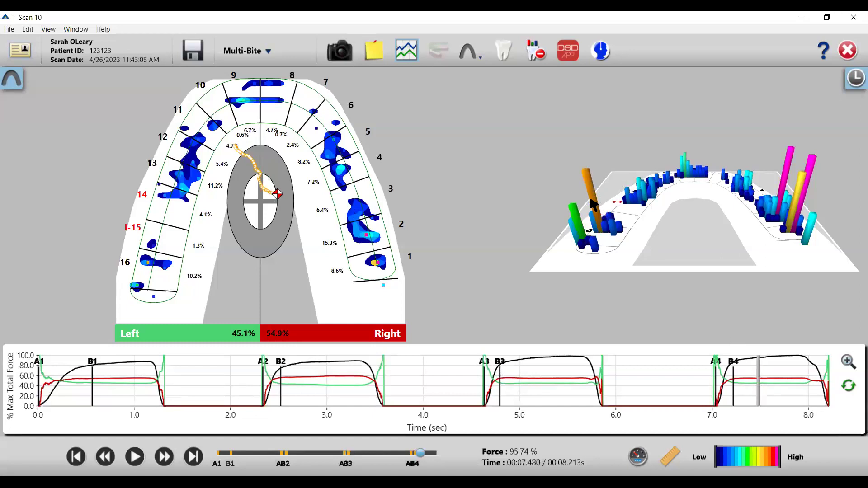
click(525, 366)
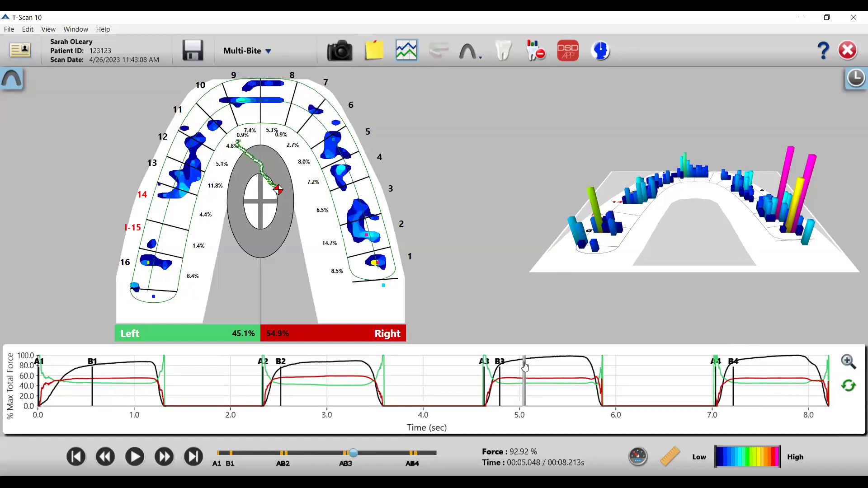
key(Right)
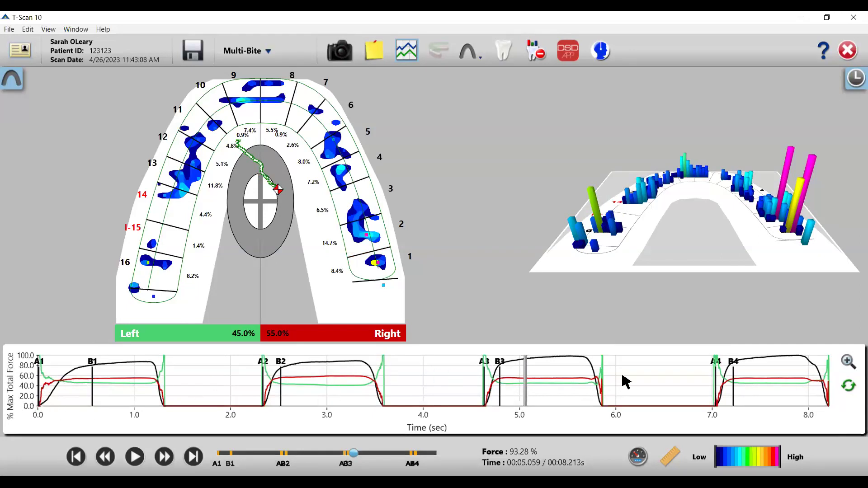
- Go back to the second-bite plateau at about 2.95 s and 2.8 s to examine its left-right force balance
click(305, 396)
click(322, 390)
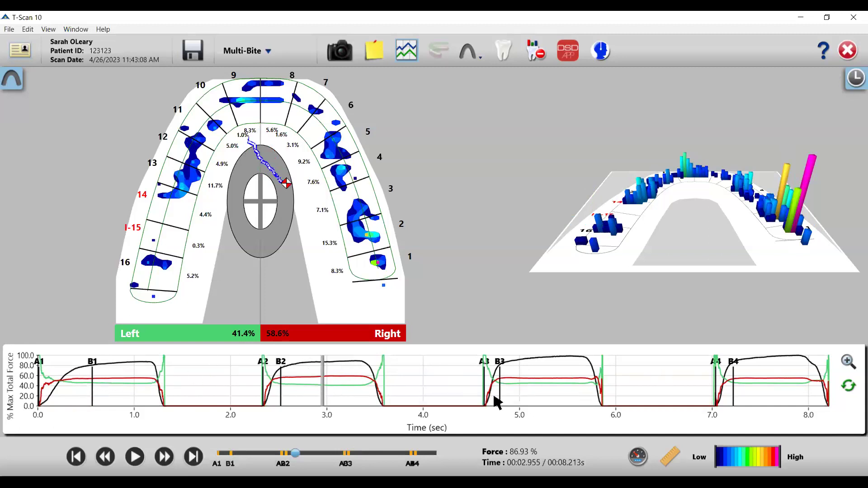
click(308, 378)
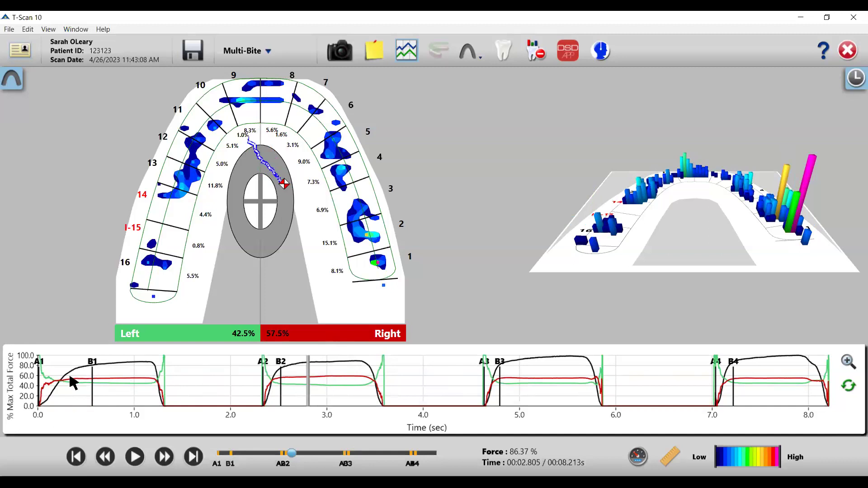
- Review the center of force position at B3 and B4, then return to B1 in the first bite
mouse_move(101, 379)
key(Page_Down)
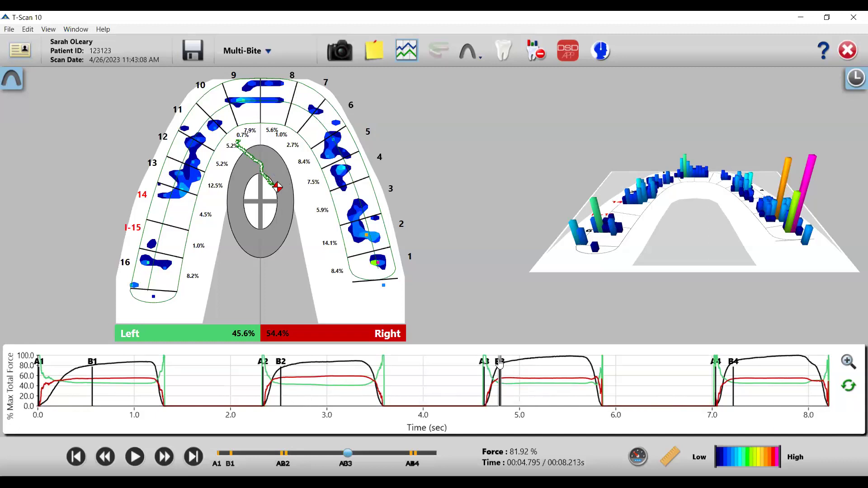
key(Page_Down)
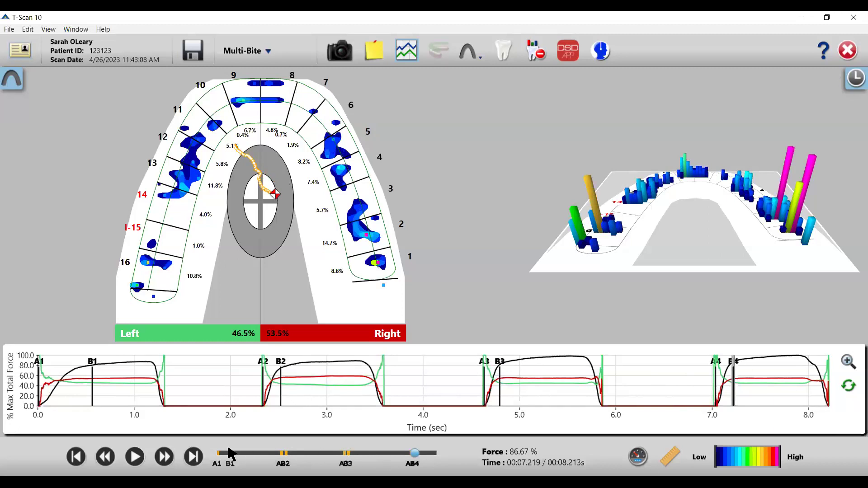
key(Page_Up)
key(Page_Up)
click(92, 376)
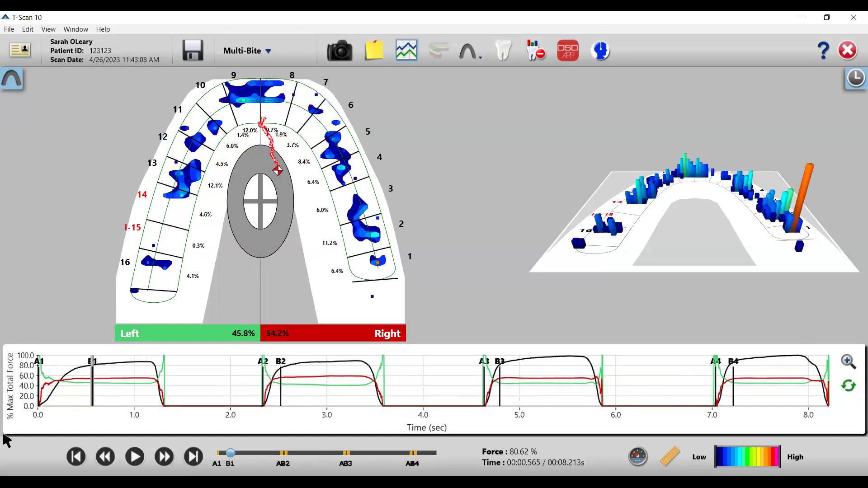
- Cycle repeatedly through the B1, B2, B3 and B4 markers to compare the center of force trajectories of all four bites, ending on B1
key(Page_Down)
key(Page_Up)
key(Page_Down)
key(Page_Down)
key(Page_Down)
key(Page_Up)
key(Page_Up)
key(Page_Up)
key(Page_Up)
key(Page_Up)
key(Page_Up)
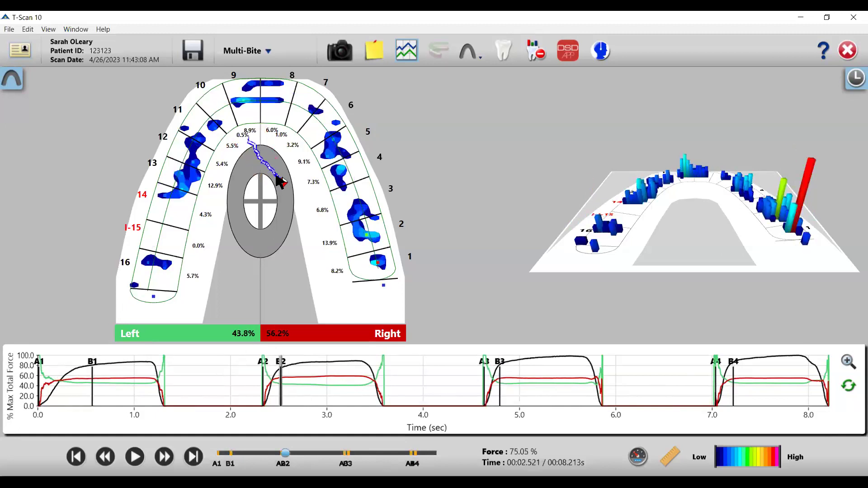
key(Page_Up)
key(Page_Up)
key(Page_Up)
key(Page_Up)
key(Page_Up)
key(Page_Up)
key(Page_Up)
key(Page_Up)
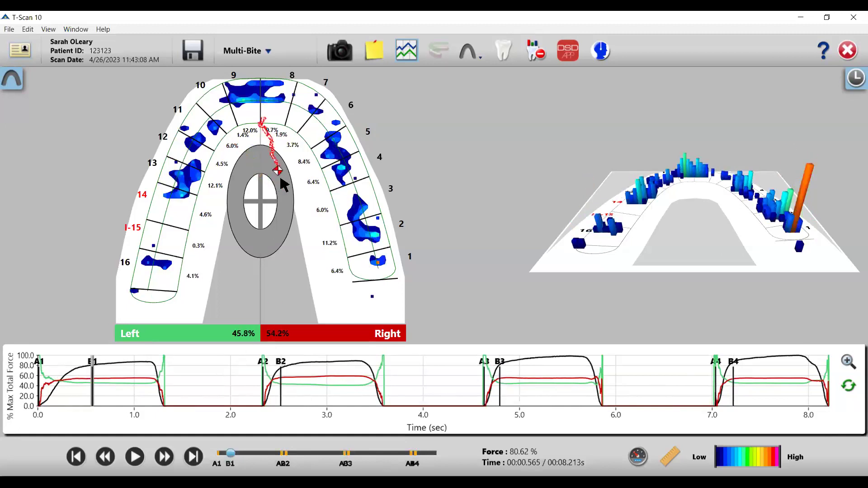
key(Page_Up)
key(Page_Up)
key(Page_Up)
key(Page_Up)
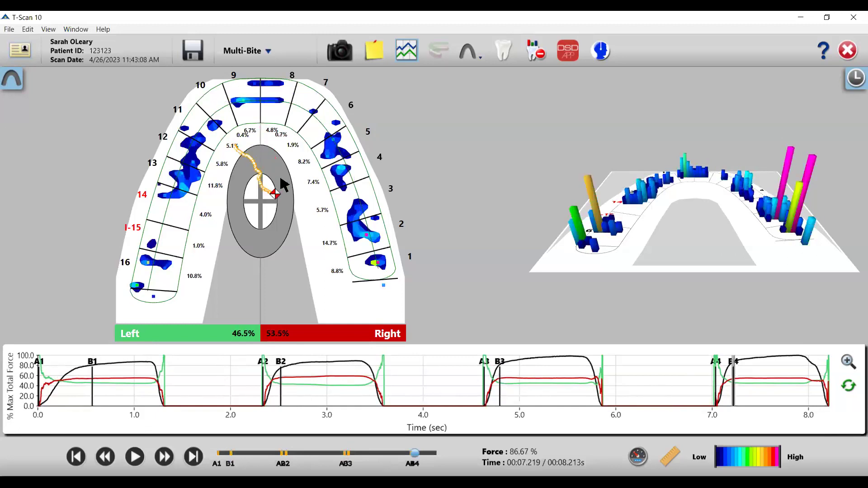
key(Page_Up)
key(Page_Up)
key(Page_Up)
key(Page_Up)
key(Page_Up)
key(Page_Up)
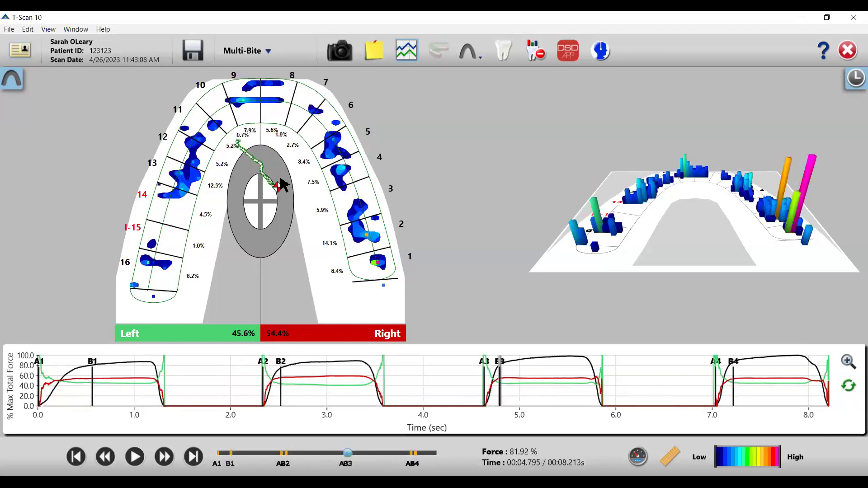
key(Page_Up)
key(Page_Up)
key(Page_Up)
key(Page_Up)
key(Page_Up)
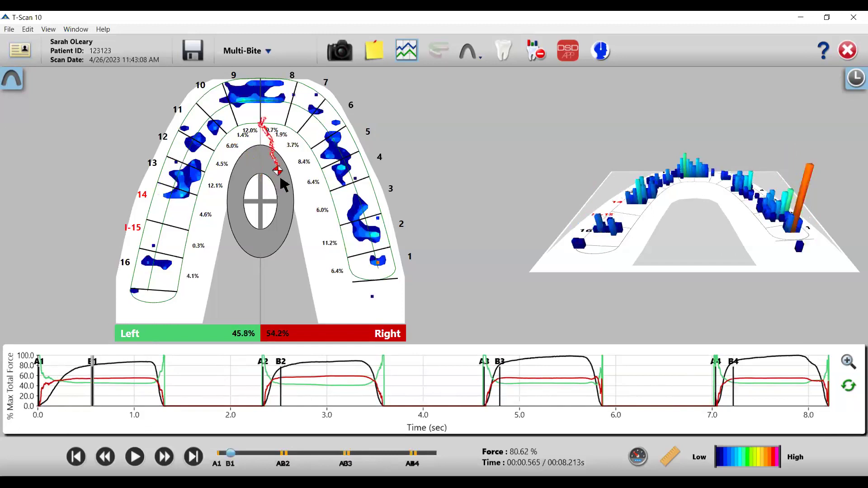
key(Page_Up)
key(Page_Up)
key(Page_Up)
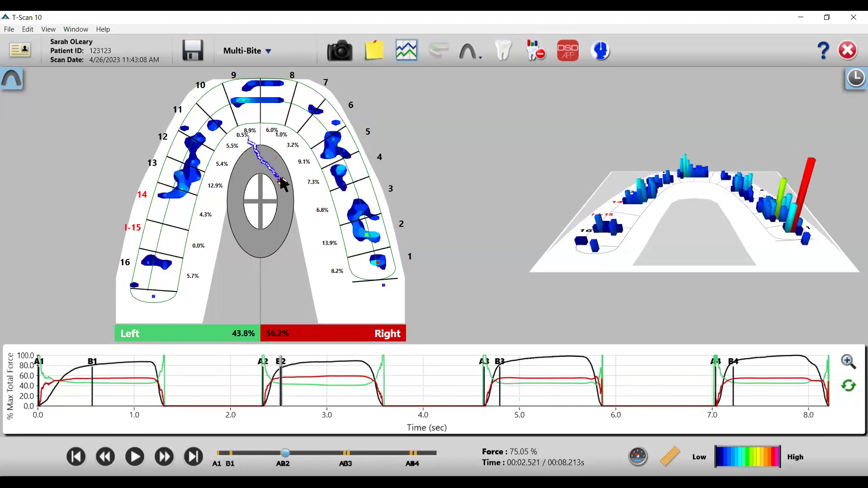
key(Page_Up)
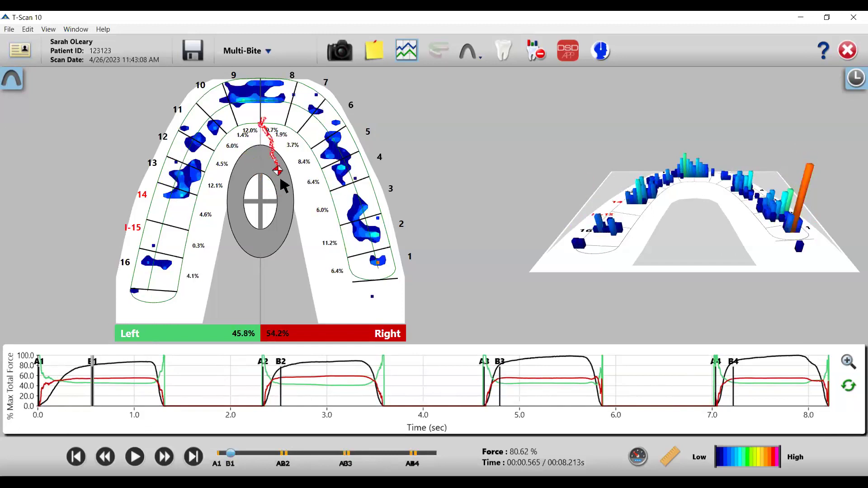
key(Page_Up)
key(Page_Up)
key(Page_Up)
key(Page_Up)
key(Page_Up)
key(Page_Up)
key(Page_Up)
key(Page_Up)
- Rotate the 3D force view to inspect the B1 force columns from other angles, then reset it to its default orientation
right_click(702, 269)
drag(677, 244, 185, 398)
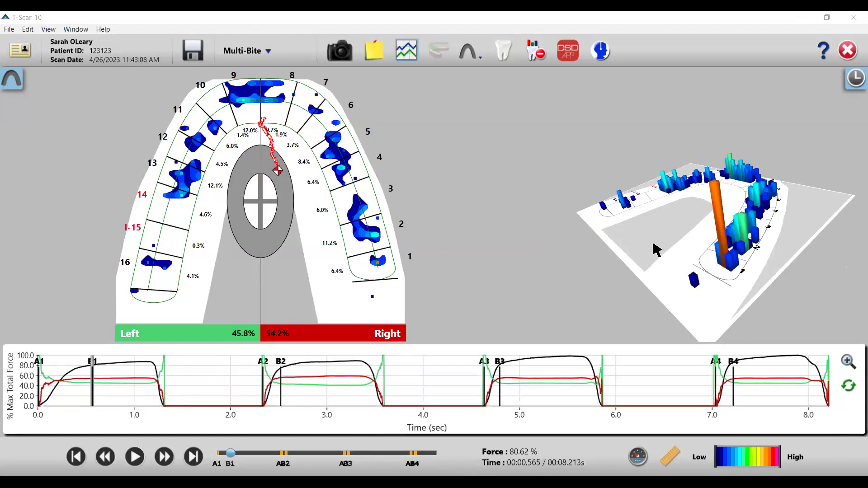
drag(614, 226, 698, 254)
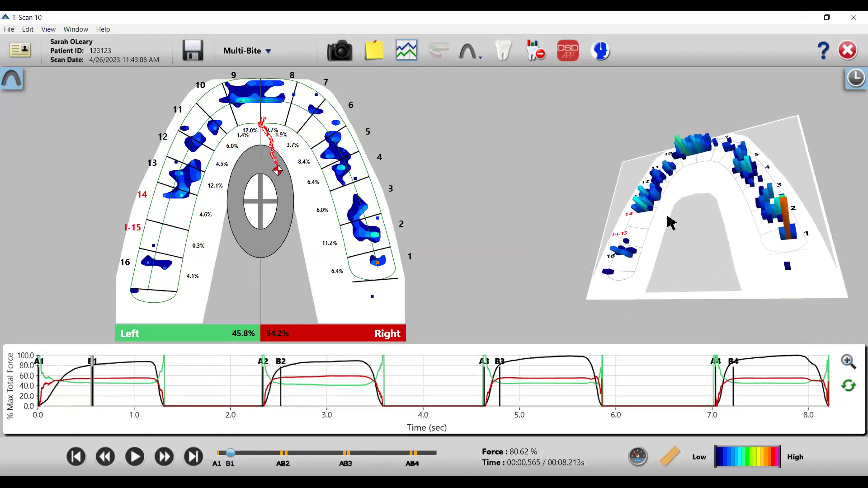
right_click(700, 262)
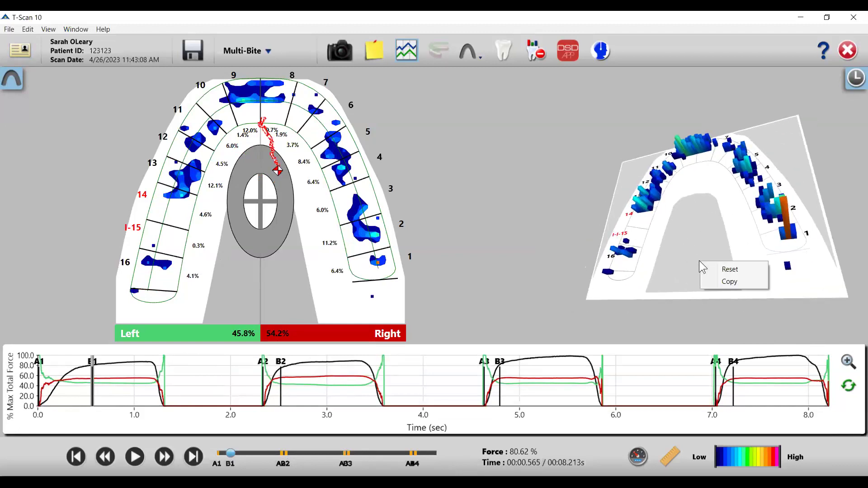
click(726, 270)
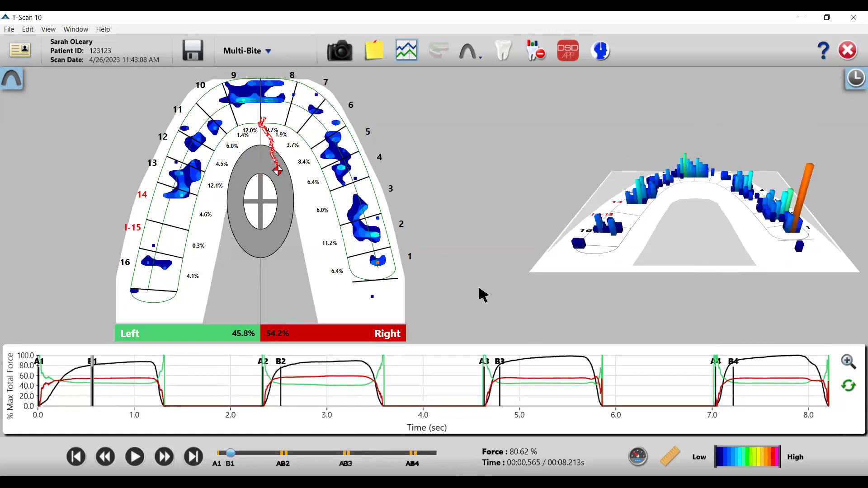
key(Right)
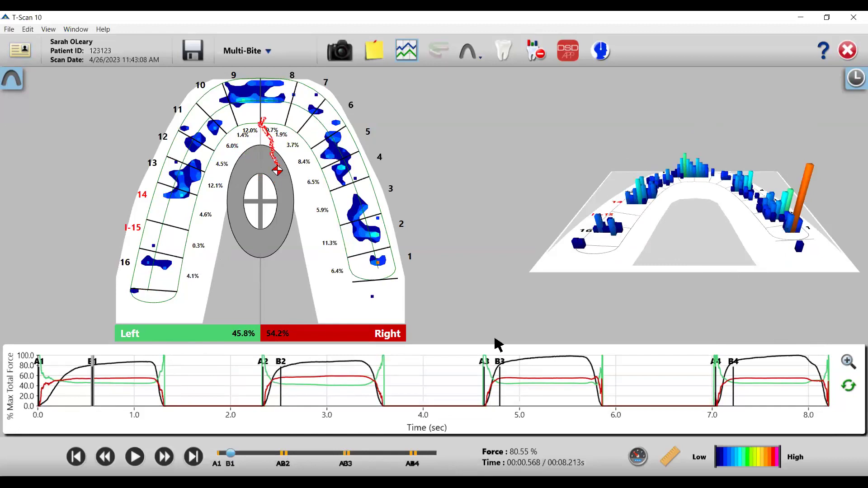
- Compare the force distribution and center of force trajectories at the B1, B2 and B3 markers, ending back on B1
key(Page_Down)
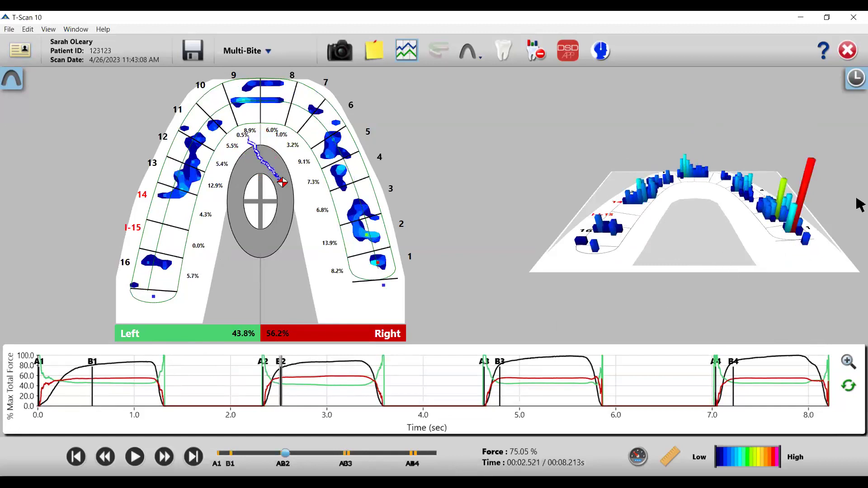
key(Page_Up)
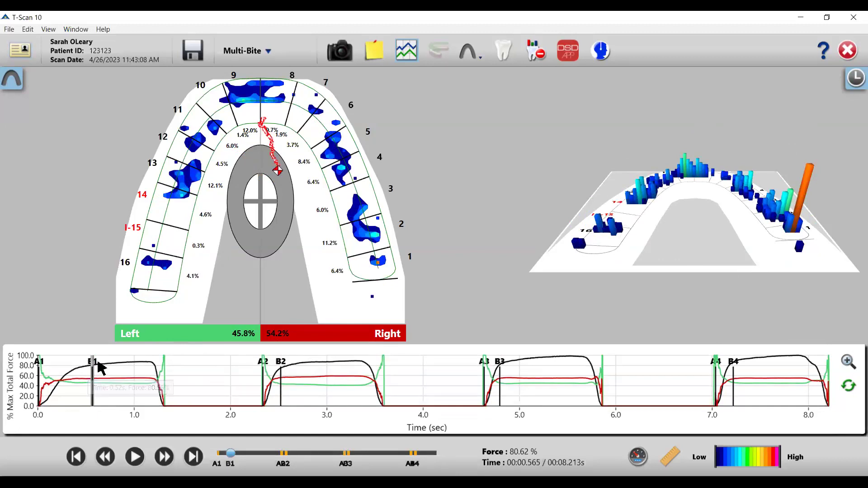
click(283, 368)
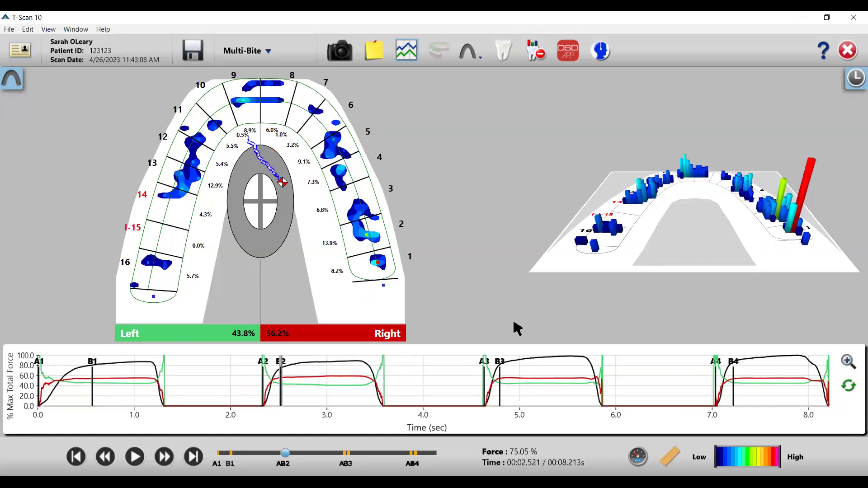
click(501, 370)
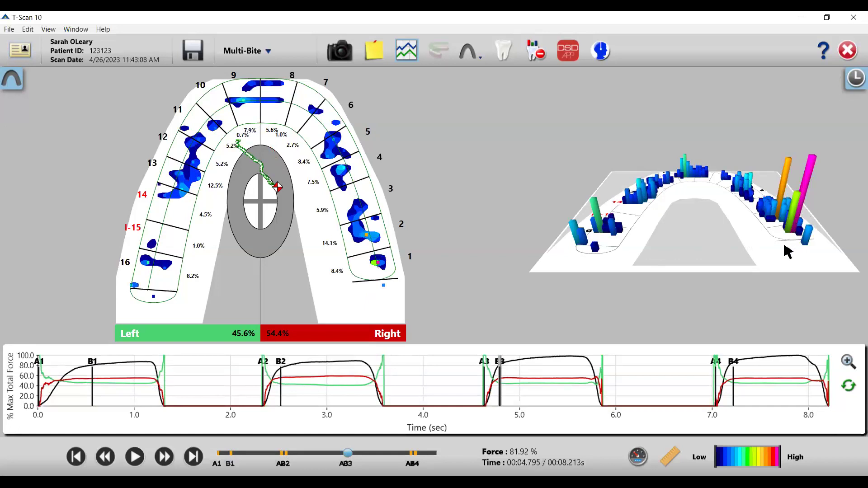
key(Page_Down)
key(Page_Down)
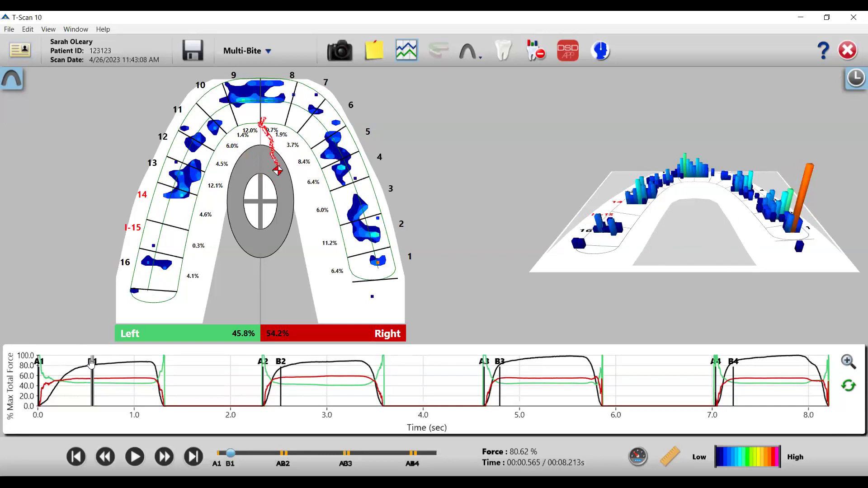
- Step through the B2 and B3 markers again and finish on B4 to compare the bites' force columns and trajectories
click(281, 365)
key(Page_Down)
key(Page_Down)
key(Page_Down)
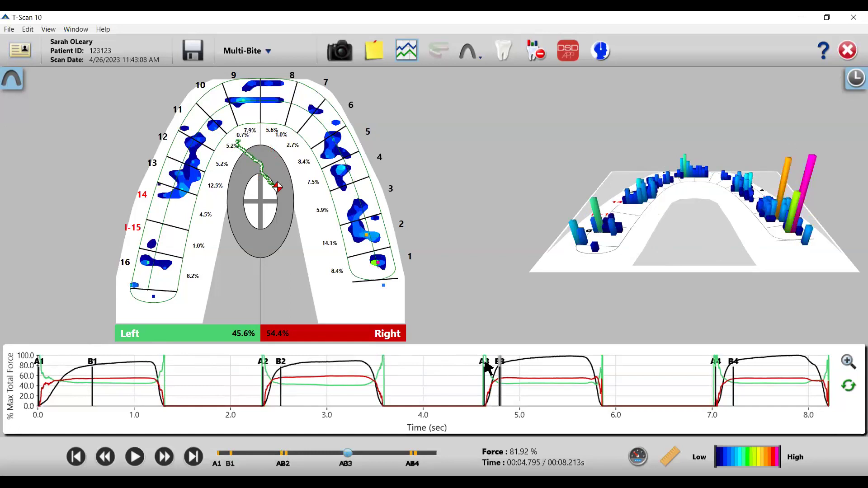
key(Page_Down)
key(Page_Down)
key(Page_Down)
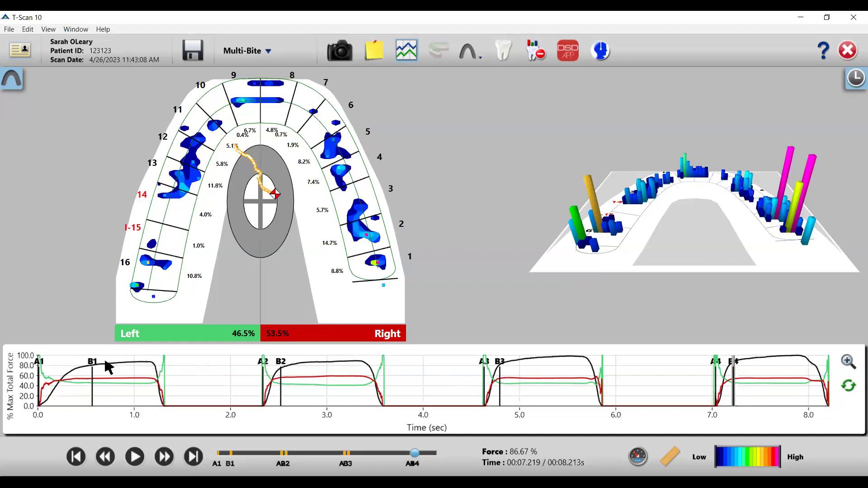
- Alternate between the first-bite plateau at about 1.09 s and the second-bite plateau at about 3.25 s to compare left-right balance
click(143, 367)
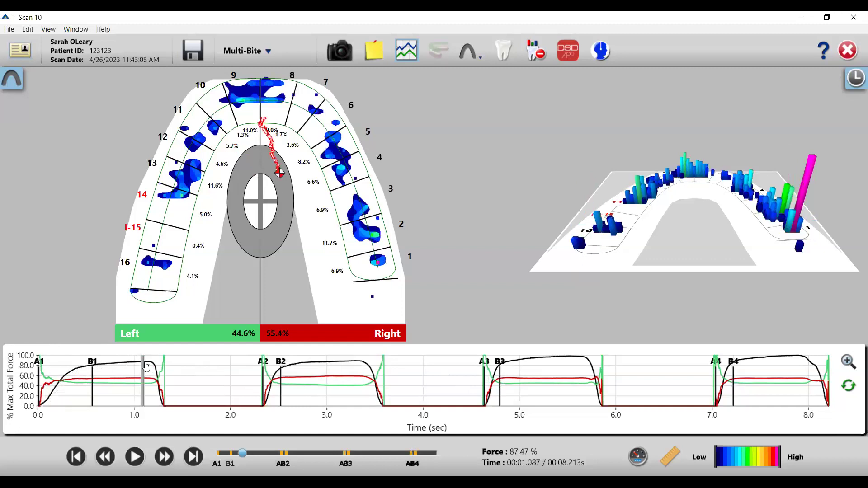
click(353, 364)
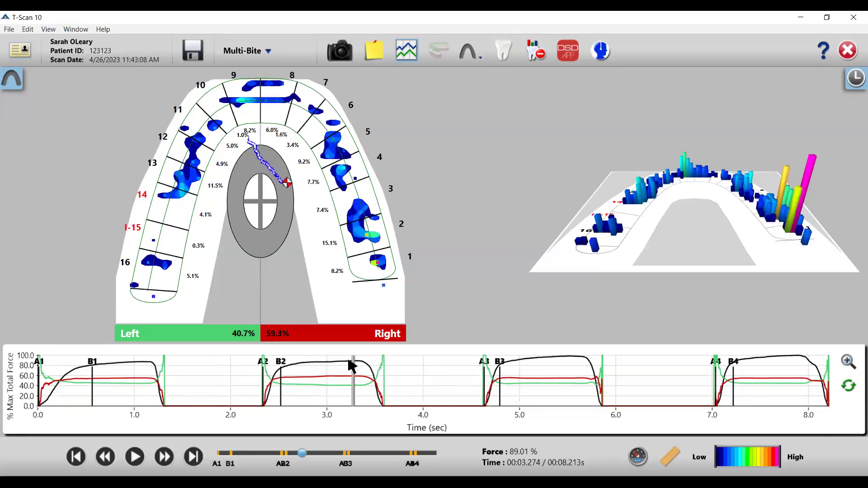
click(142, 377)
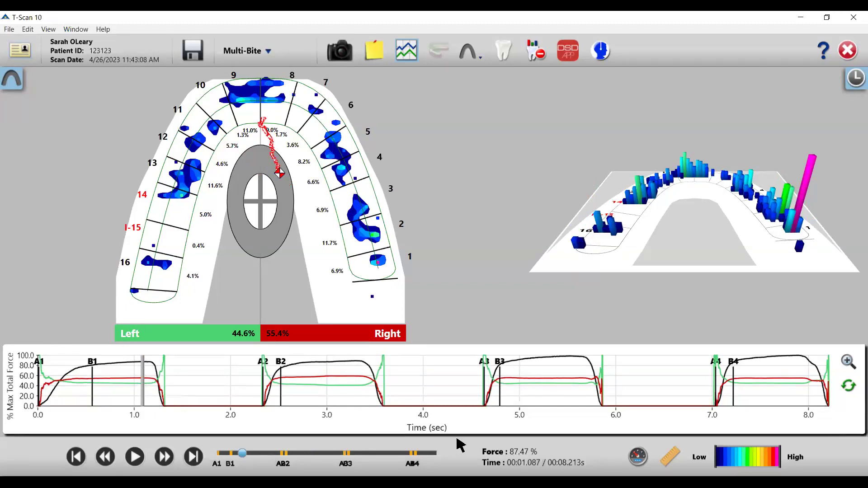
click(350, 376)
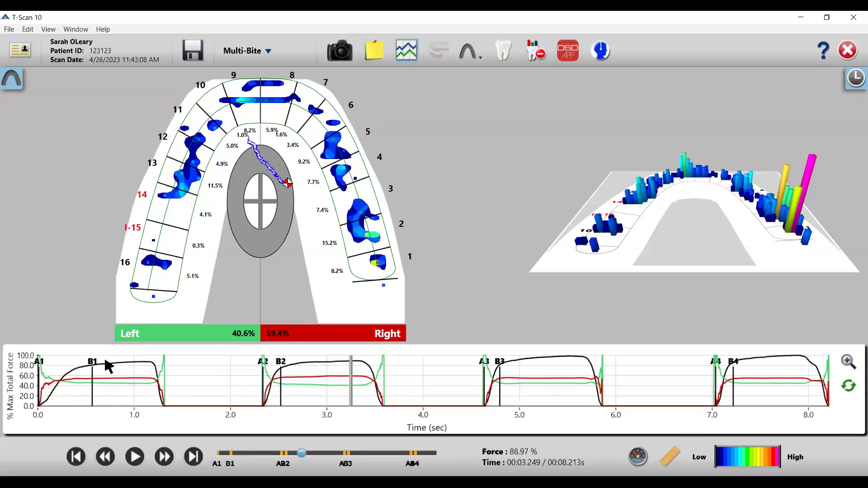
- Examine the third-bite plateau from about 5.51 s, advancing frame by frame to about 5.55 s
click(569, 366)
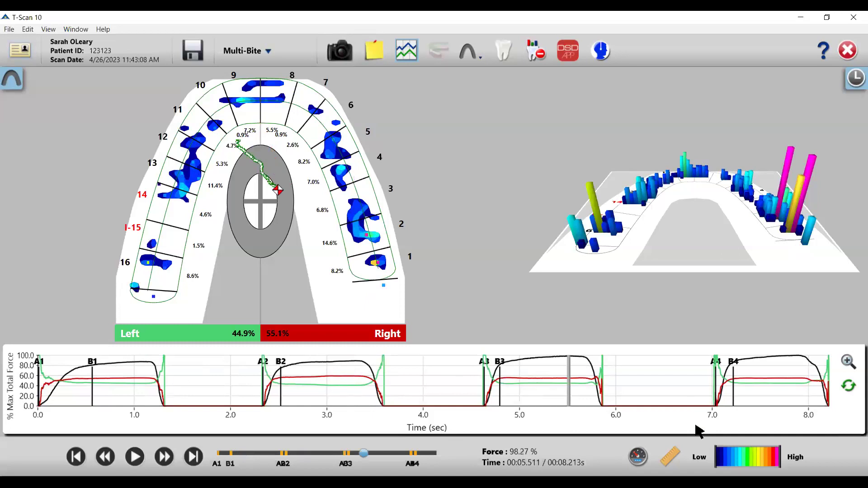
key(Right)
key(Right)
key(Right)
key(Right)
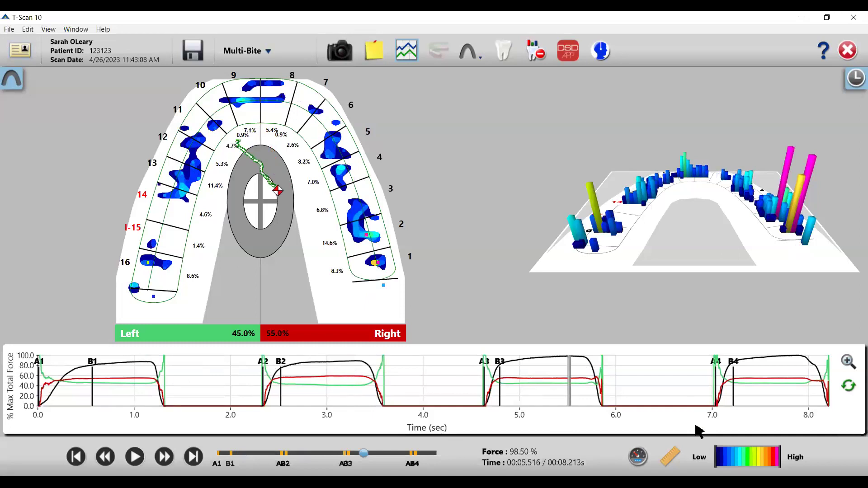
key(Right)
key(Right)
key(Right)
key(Right)
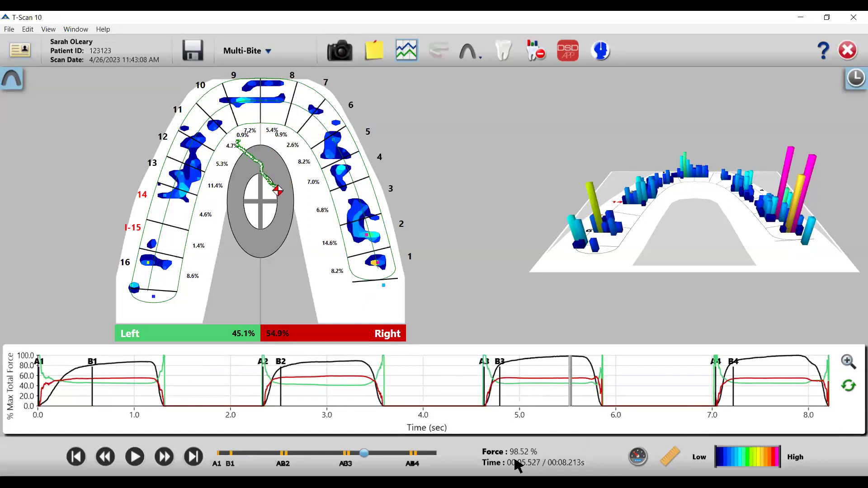
key(Right)
key(Right)
key(Right)
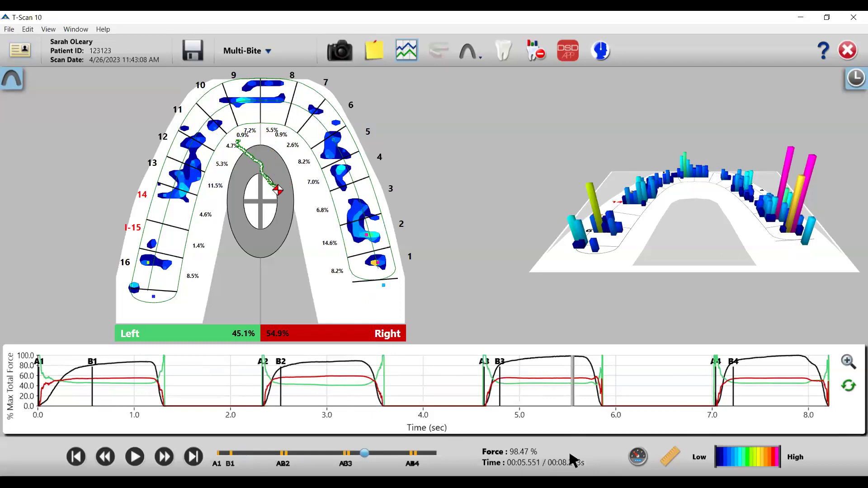
key(Right)
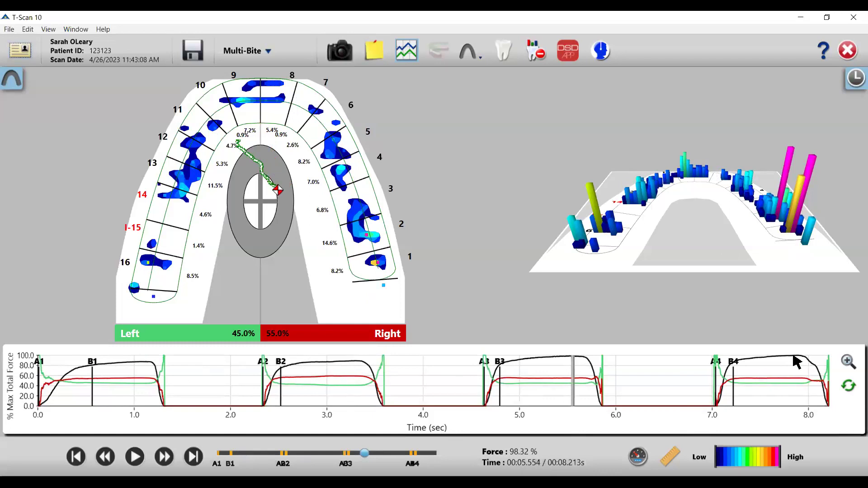
- Examine the fourth-bite plateau from about 7.81 s, advancing frame by frame to about 7.84 s
click(791, 362)
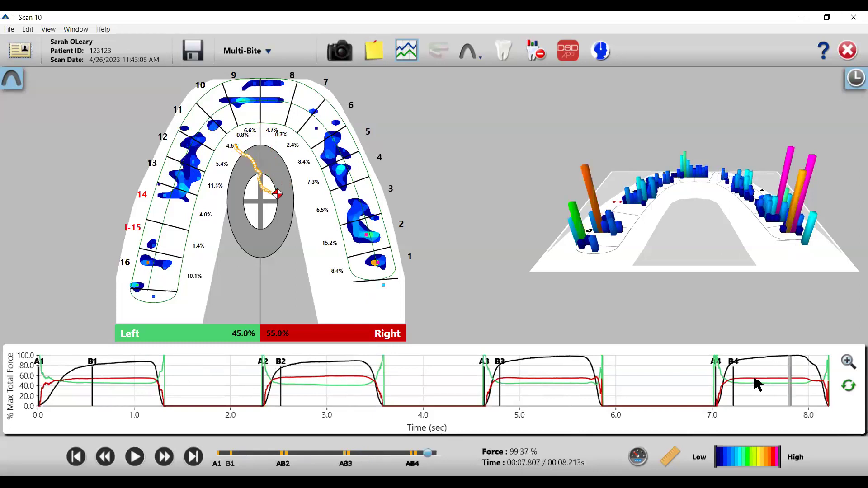
key(Right)
key(Right)
key(Right)
key(Right)
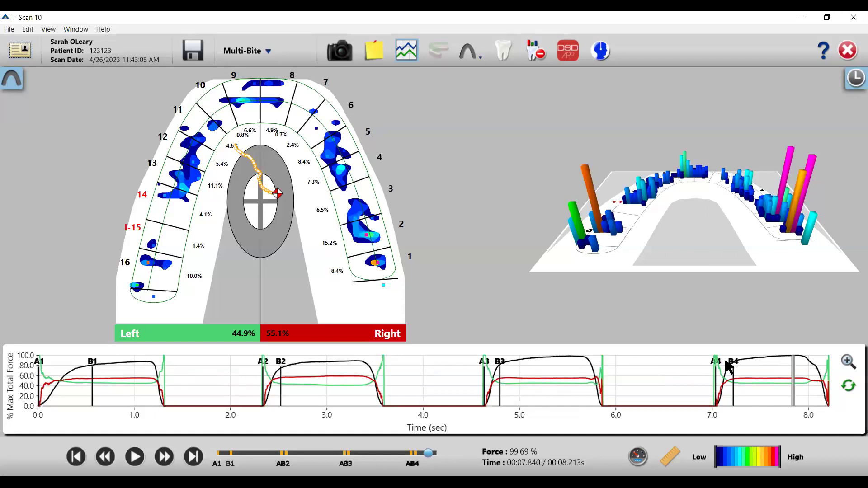
- Check the third-bite plateau at about 5.33 s, and go to the recording's Maximum Bite Force frame
click(552, 373)
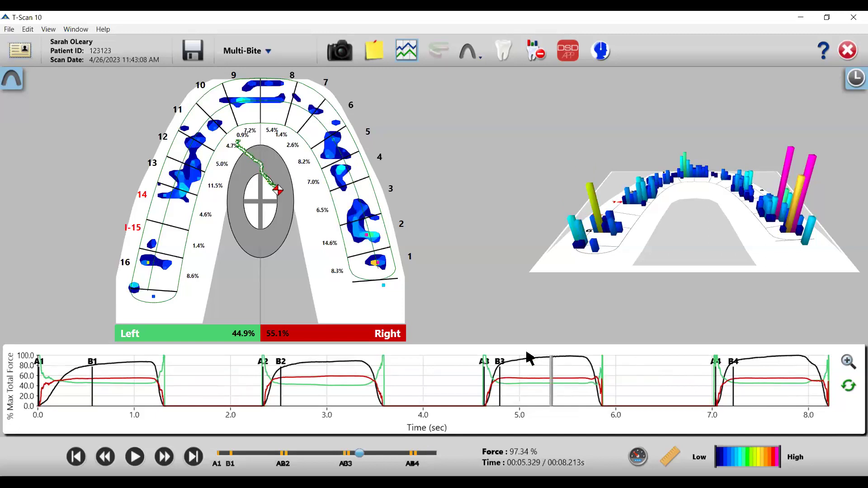
click(48, 29)
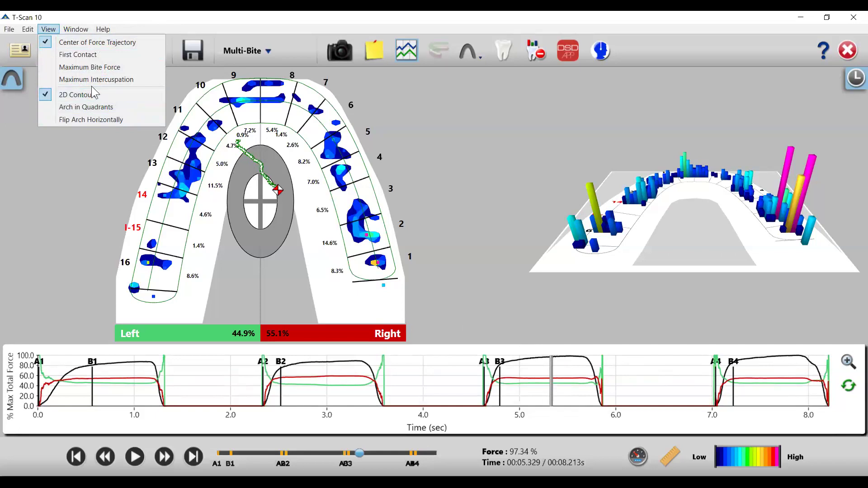
click(105, 68)
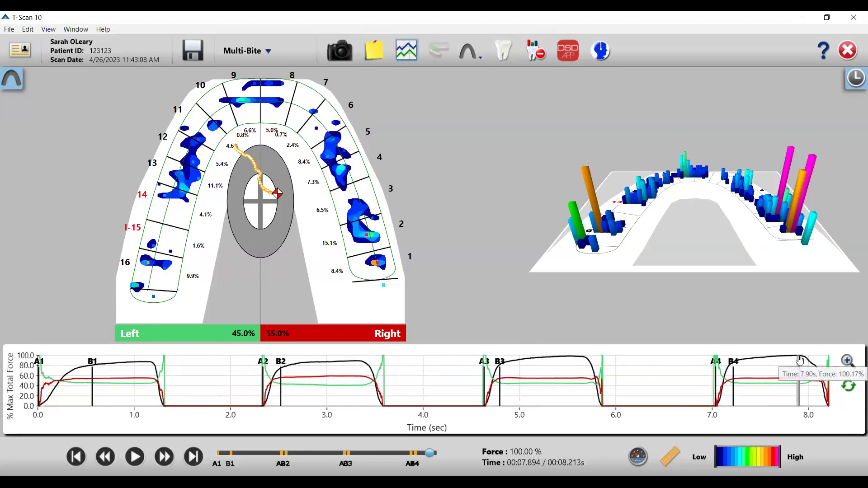
- Go to A4 at the start of the fourth bite and advance frame by frame to about 7.09 s to follow the contact sequence
click(707, 378)
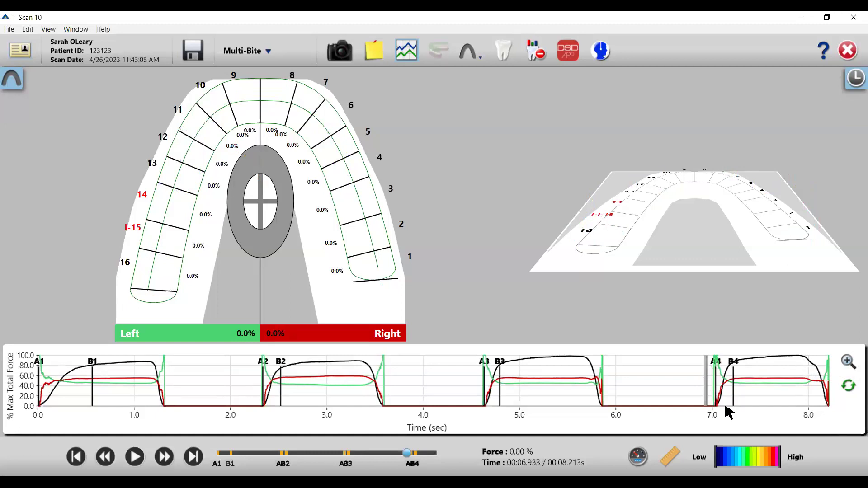
click(716, 366)
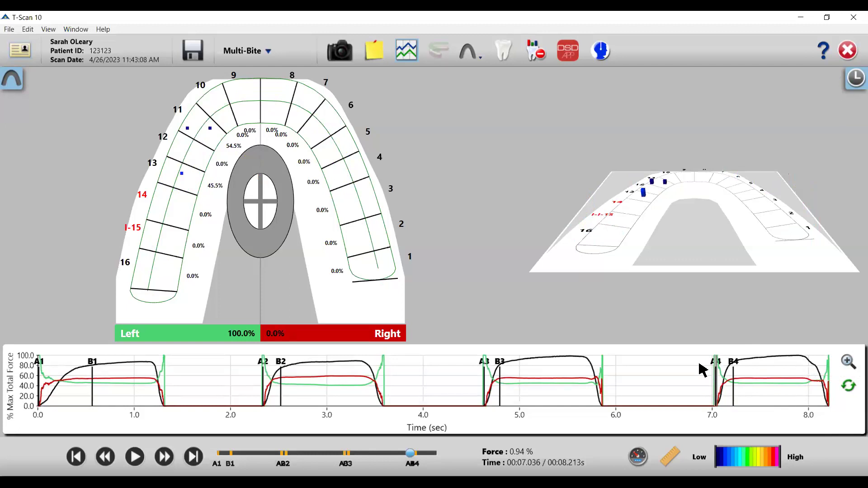
key(Right)
key(Right)
key(Right)
key(Right)
key(Right)
key(Right)
key(Right)
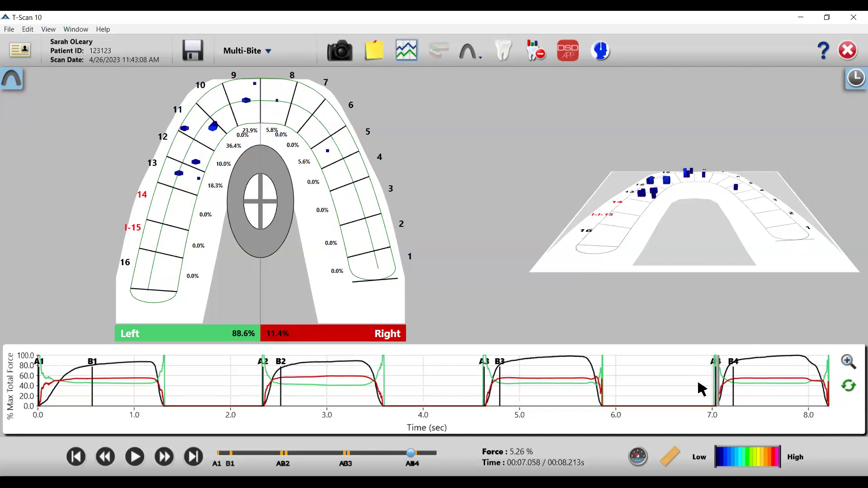
key(Right)
key(Right)
key(Right)
key(Right)
key(Right)
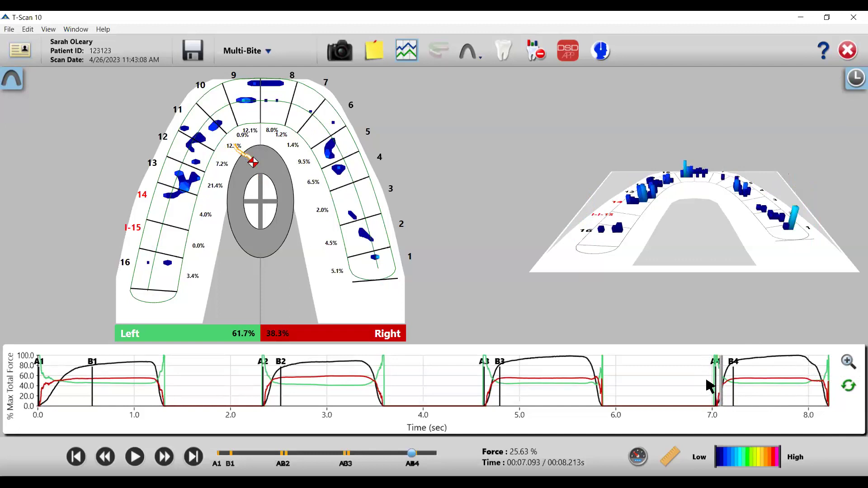
- Step back through the early fourth-bite contacts to about 7.04 s, and view the force distribution at B4
key(Left)
key(Left)
key(Left)
key(Left)
key(Left)
key(Left)
key(Left)
key(Left)
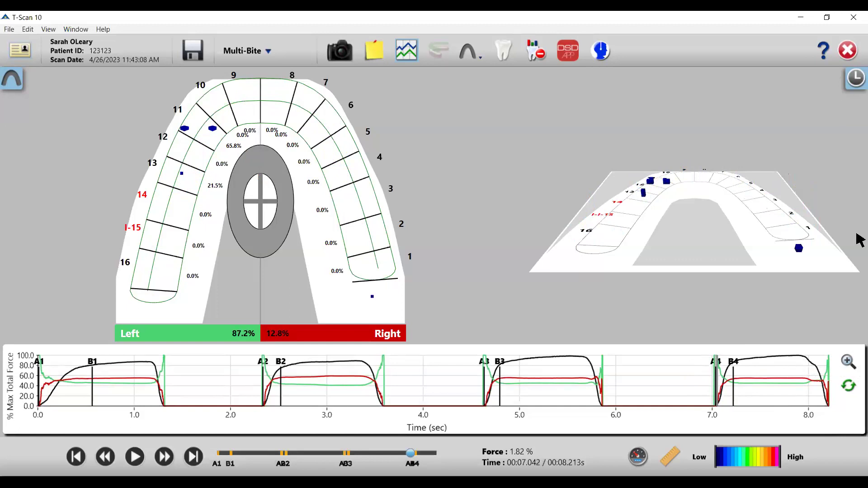
click(734, 370)
key(Right)
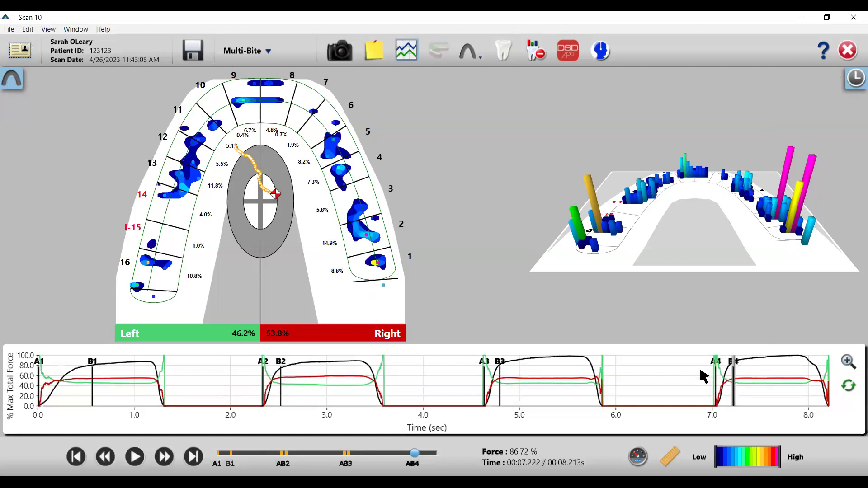
- Return to the start of the recording and skip through the A markers to A4
key(Home)
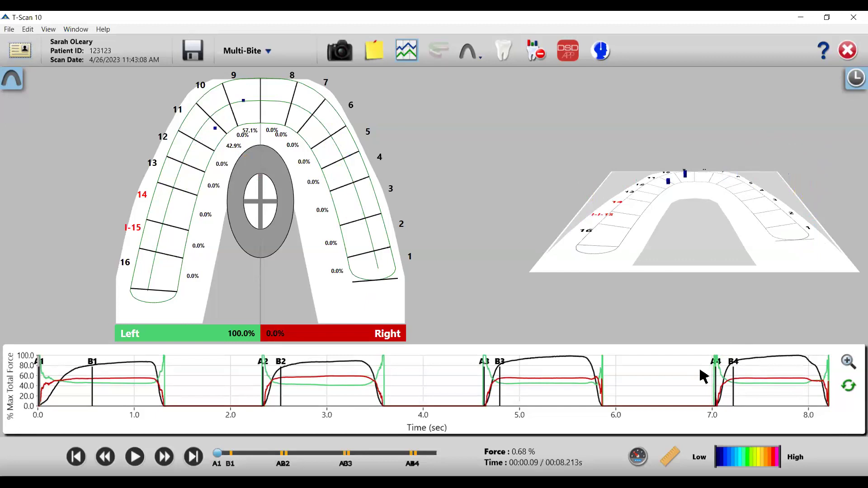
key(Page_Down)
key(Page_Down)
key(Page_Down)
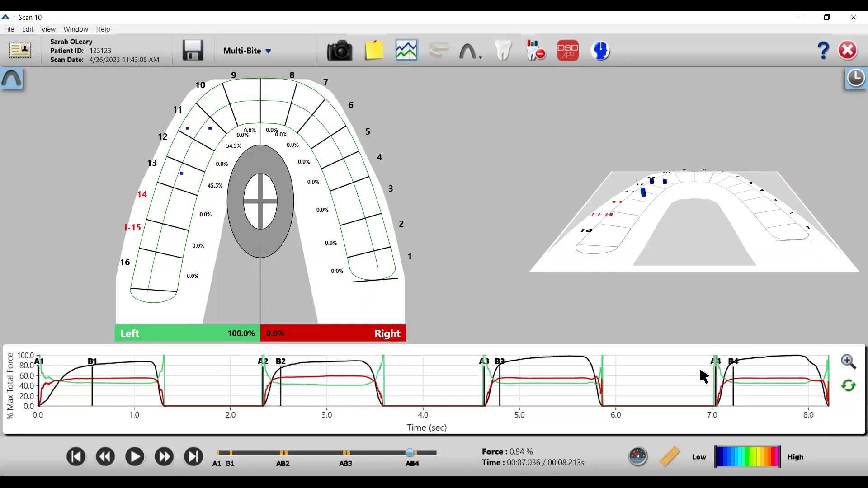
- Advance frame by frame from A4 to about 7.07 s to examine the order of the first contacts in the fourth bite
key(Right)
key(Right)
key(Right)
key(Right)
key(Right)
key(Right)
key(Right)
key(Right)
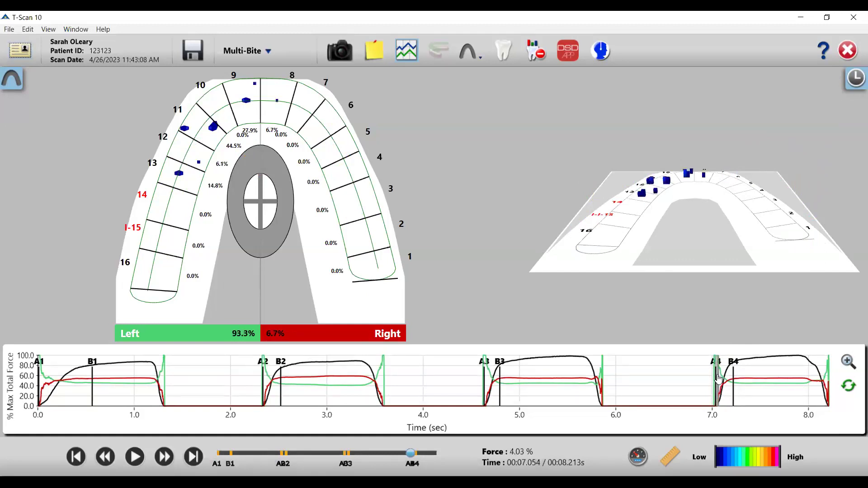
key(Right)
key(Right)
key(Right)
key(Right)
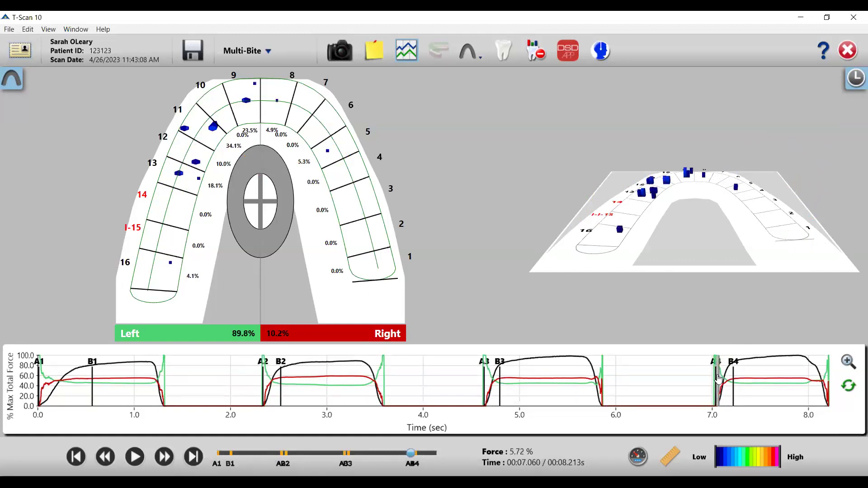
key(Right)
key(Right)
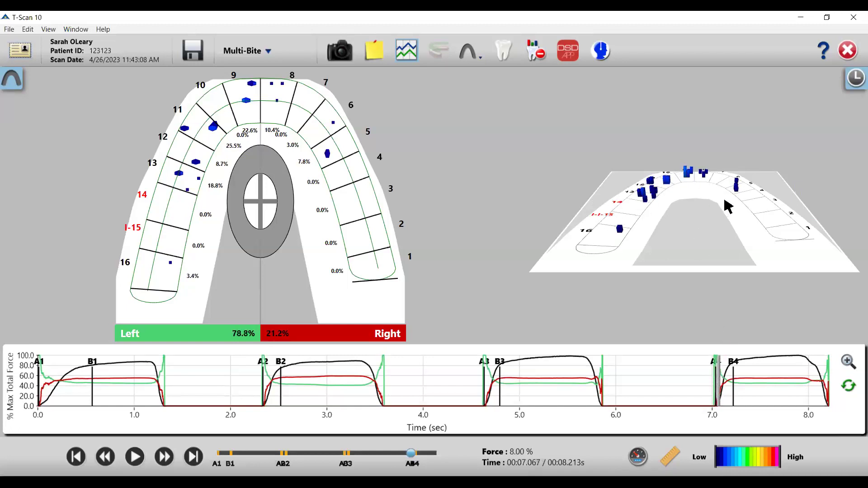
key(Right)
key(Right)
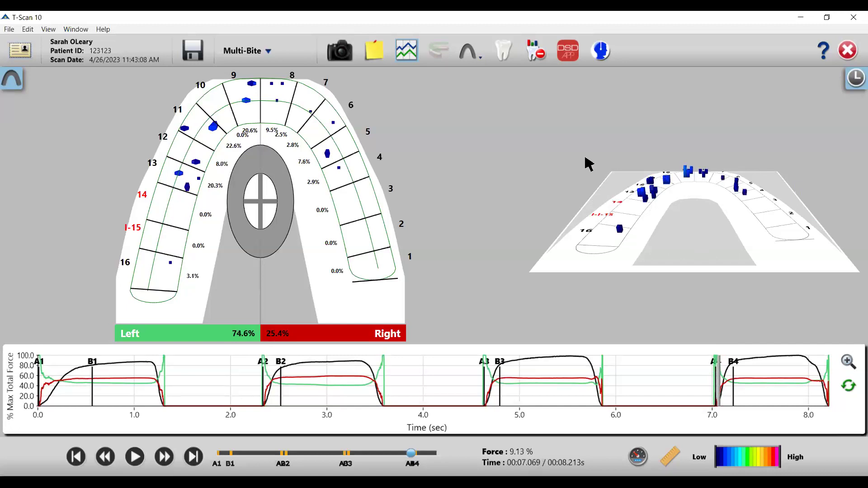
- Continue frame by frame to about 7.11 s to follow the fourth bite's posterior force build-up and center of force trajectory
key(Right)
key(Right)
key(Right)
key(Right)
key(Right)
key(Right)
key(Right)
key(Right)
key(Right)
key(Right)
key(Right)
key(Right)
key(Right)
key(Right)
key(Right)
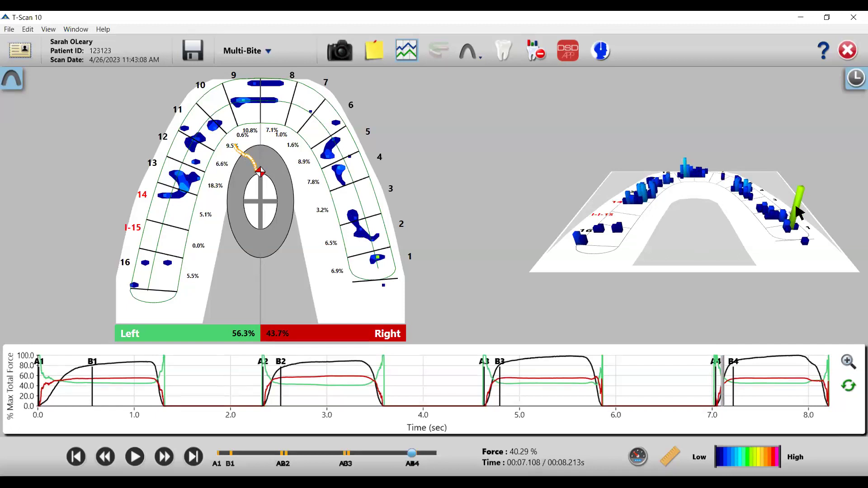
key(Right)
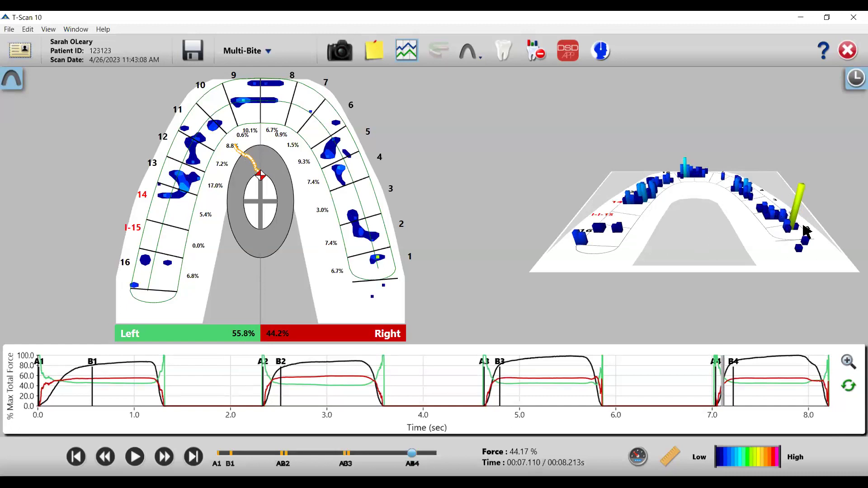
- Advance frame by frame to about 7.15 s to examine how the fourth bite's force builds on the posterior teeth of both sides
key(Right)
key(Right)
key(Right)
key(Right)
key(Right)
key(Right)
key(Right)
key(Right)
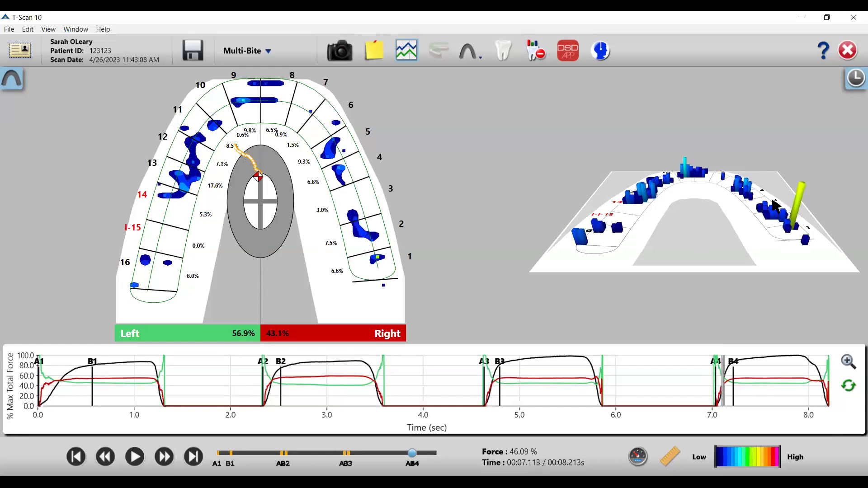
key(Right)
key(Right)
key(Right)
key(Right)
key(Right)
key(Right)
key(Right)
key(Right)
key(Right)
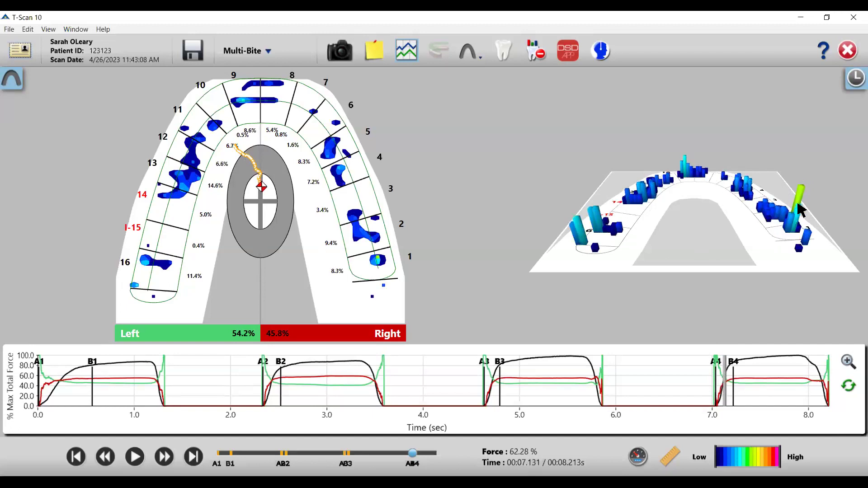
key(Right)
key(Right)
key(Right)
key(Right)
key(Right)
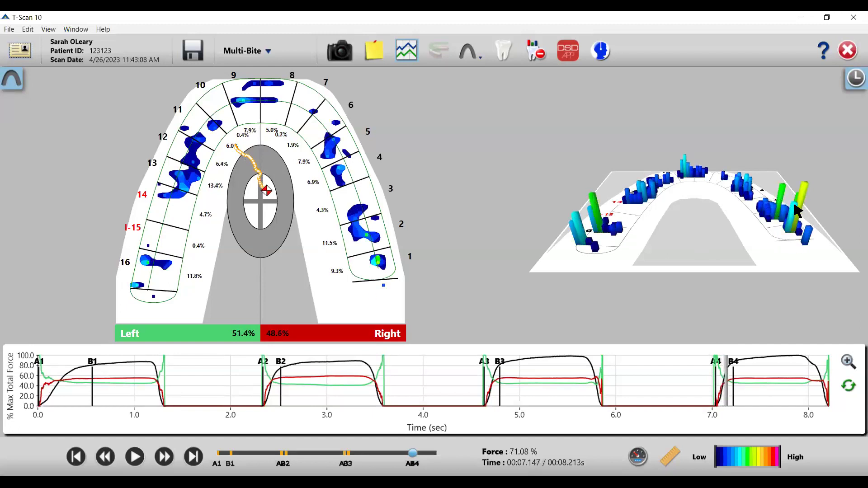
- Continue frame by frame to about 7.19 s to examine the high-force contacts on the right molars and the left-right balance
key(Right)
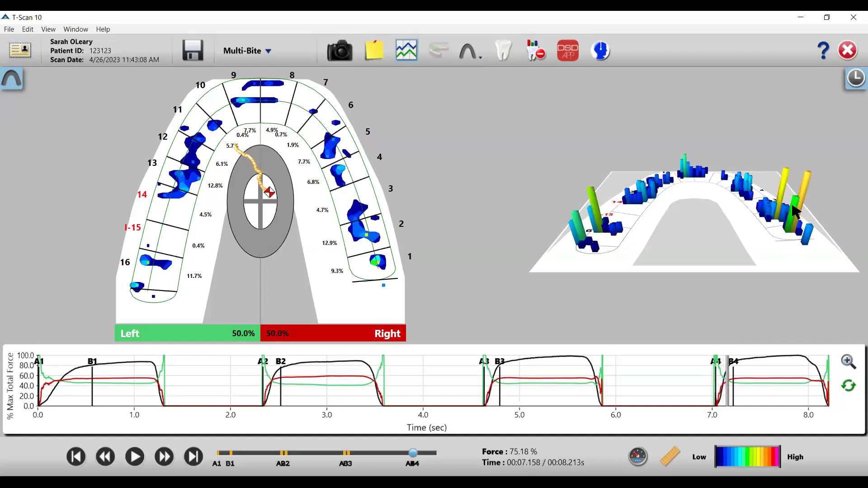
key(Right)
key(Right)
key(Right)
key(Right)
key(Right)
key(Right)
key(Right)
key(Right)
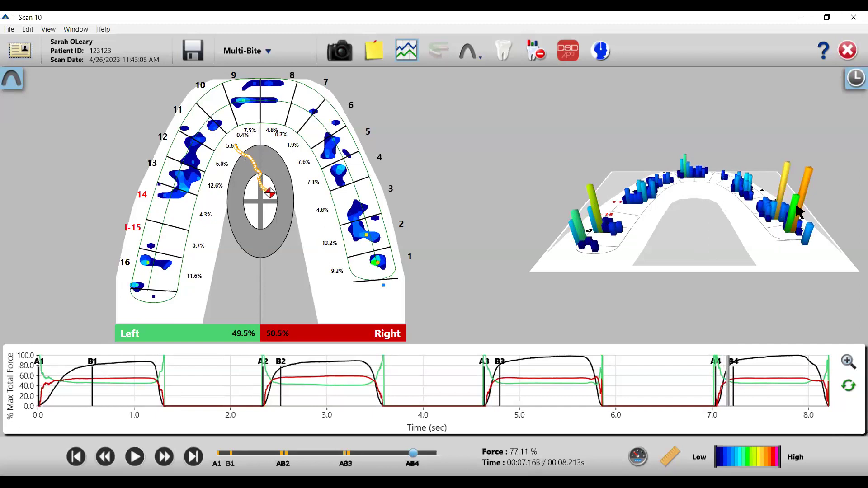
key(Right)
key(Right)
key(Right)
key(Right)
key(Right)
key(Right)
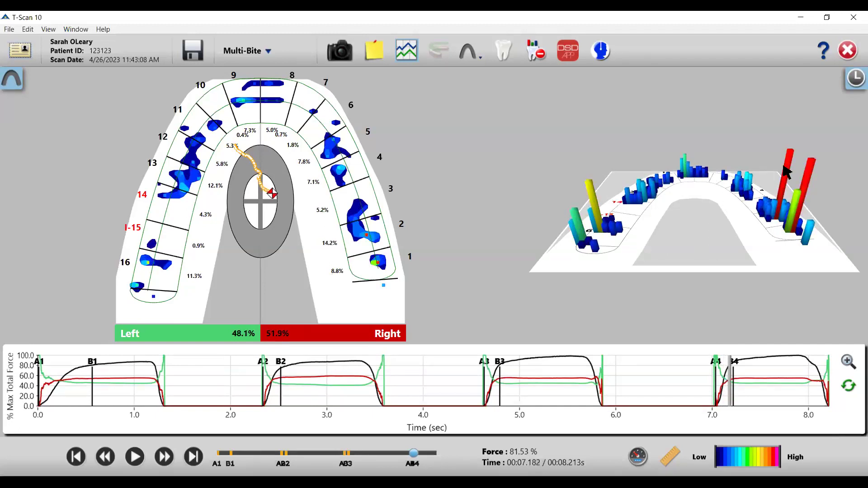
key(Right)
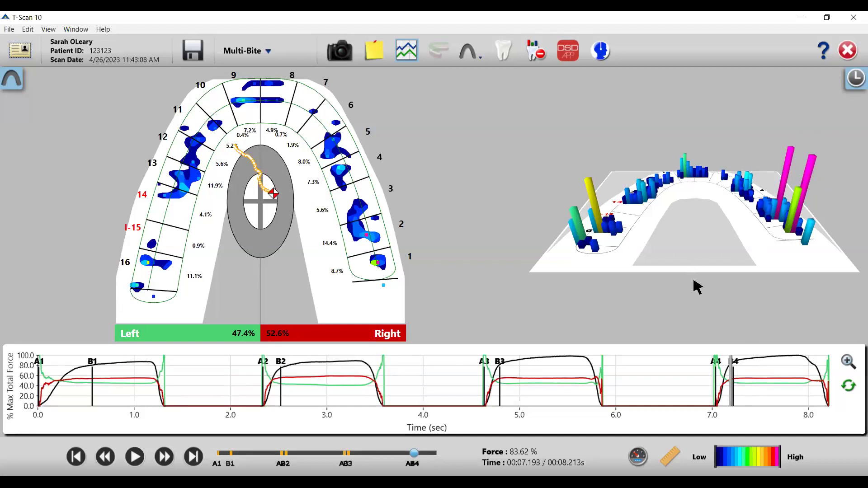
- Replay the fourth bite from about 6.93 s, just before A4, and step frame by frame past B4 to about 7.24 s
click(707, 380)
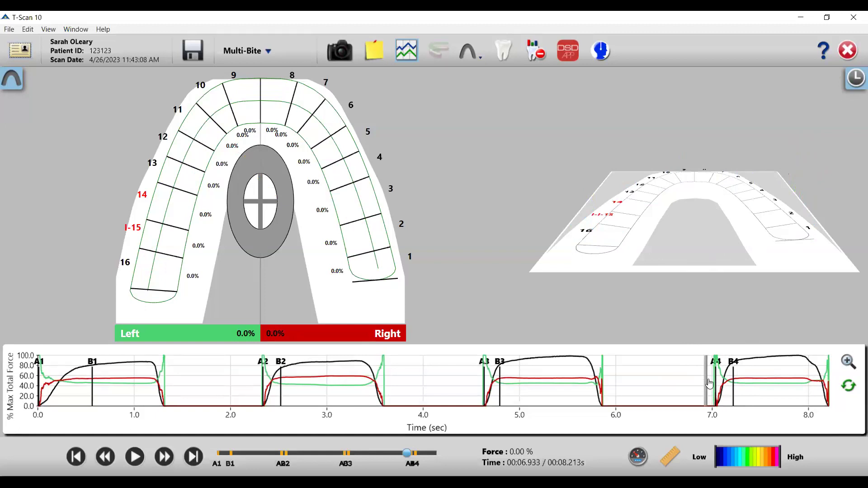
key(space)
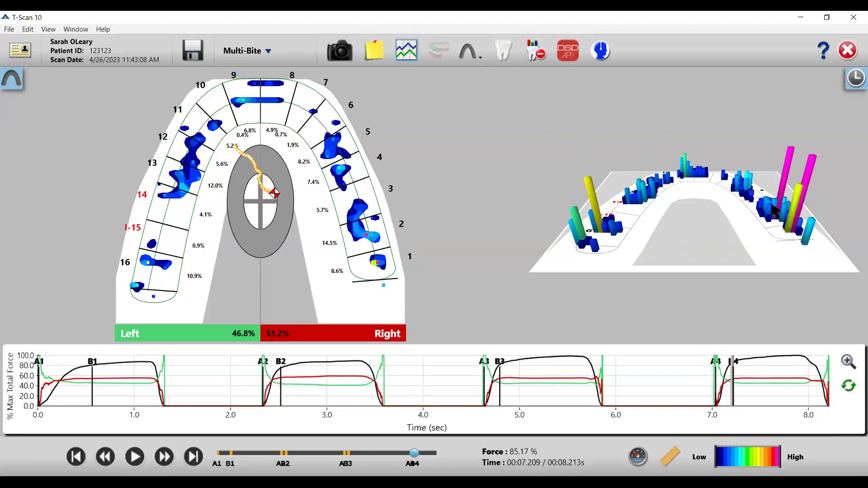
key(Right)
key(Right)
key(Right)
key(Right)
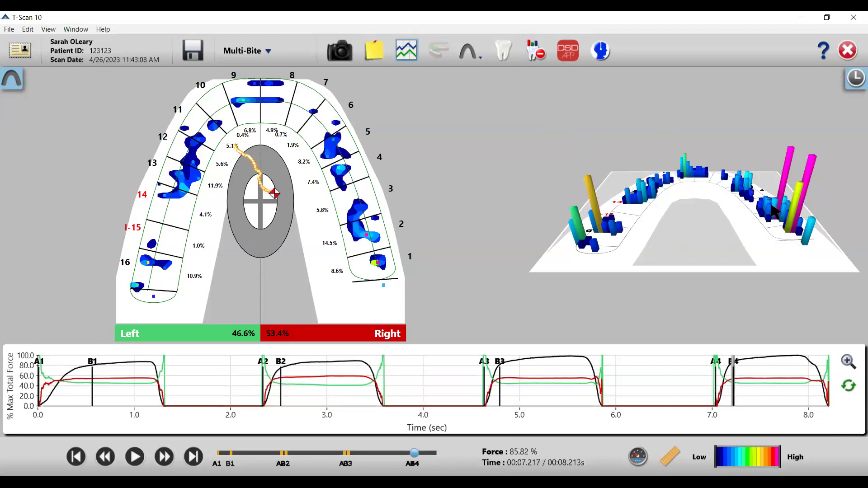
key(Right)
key(Right)
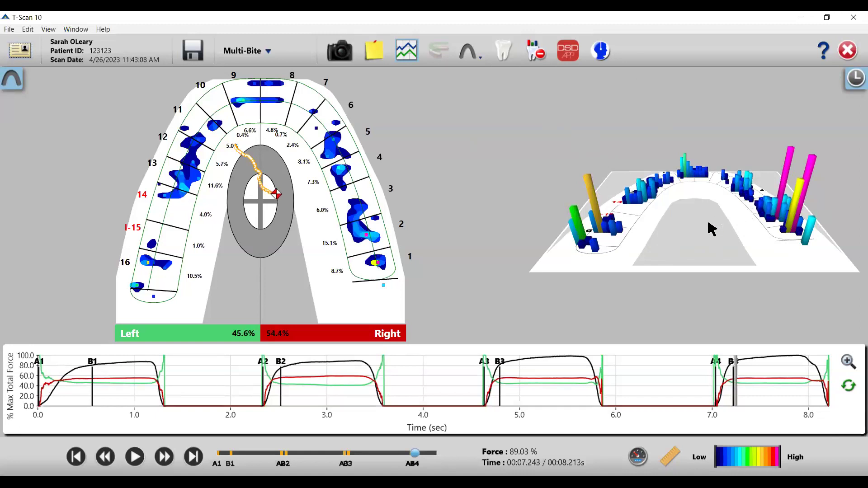